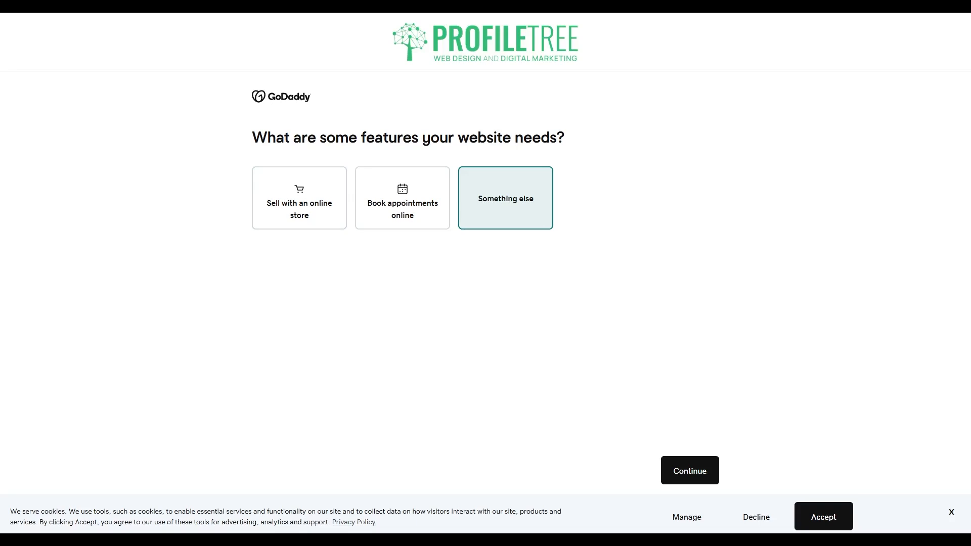
# Proceed with Something else as the needed website feature and choose Photography as the website category
pyautogui.click(698, 469)
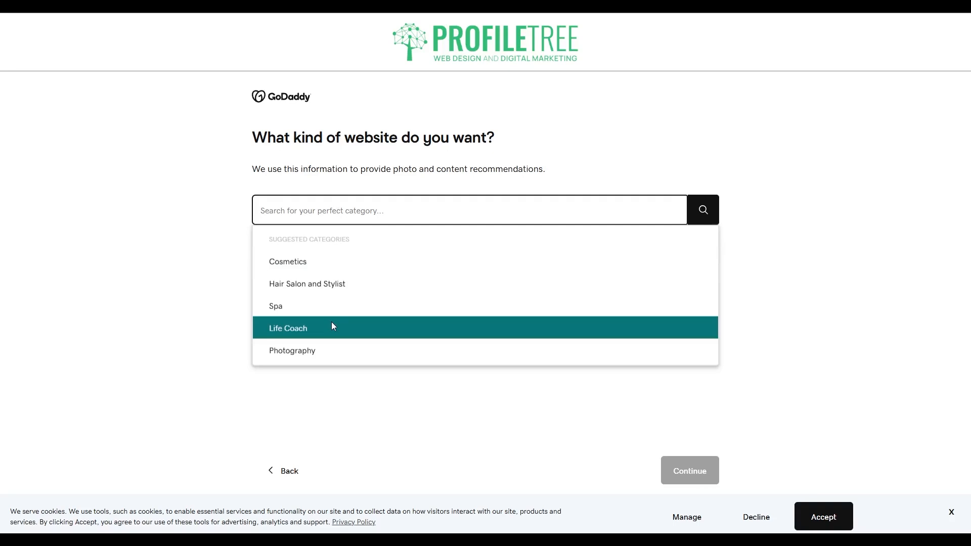
pyautogui.click(337, 350)
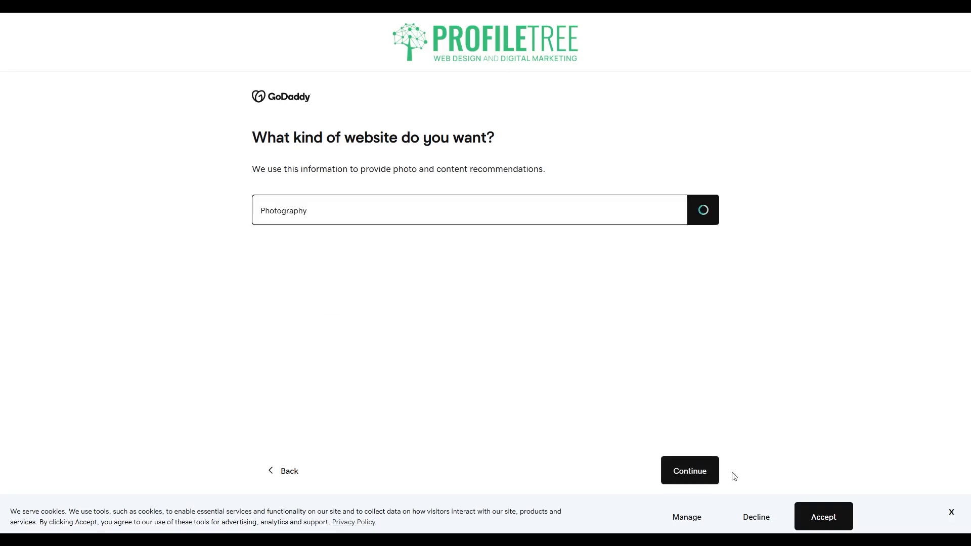
pyautogui.click(707, 471)
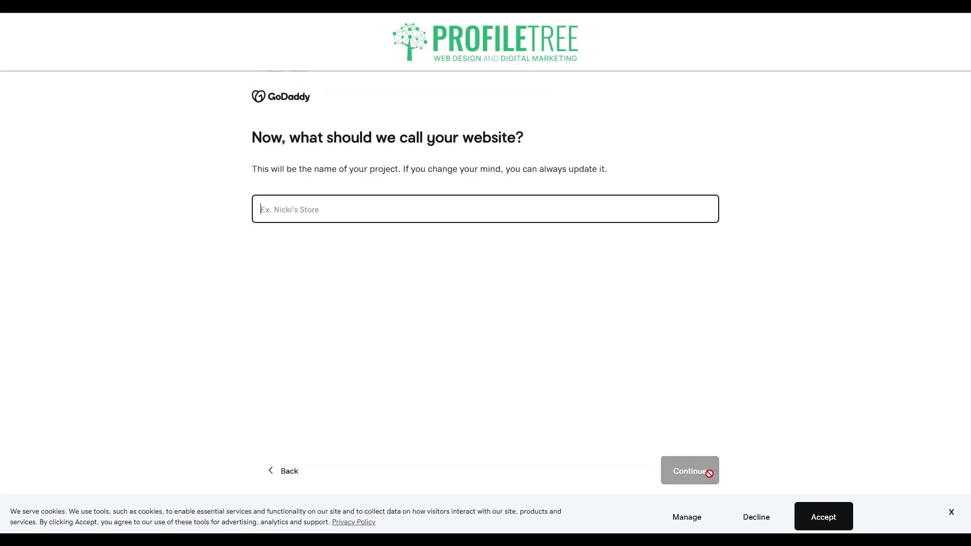
# Name the website ProfileTree and continue to the contact details
pyautogui.write('Profi')
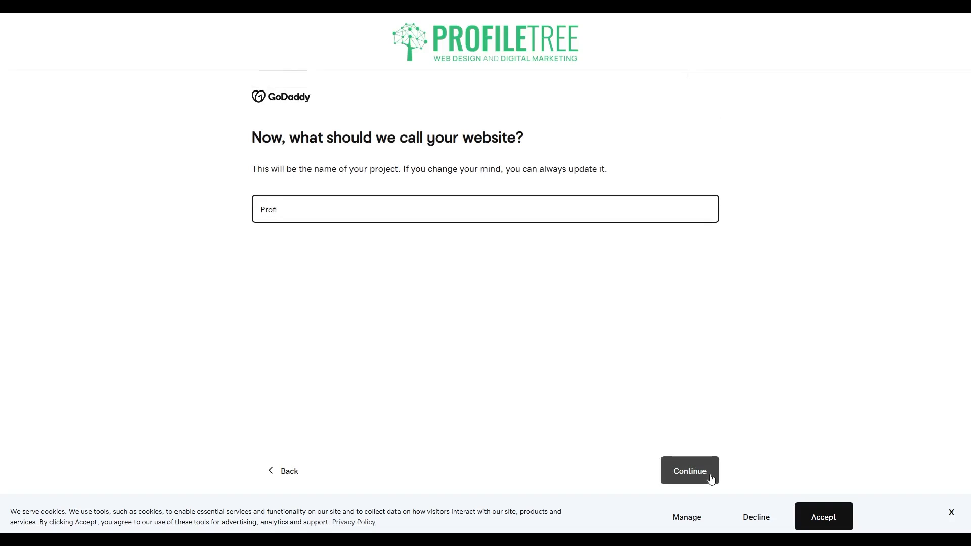
pyautogui.write('leTree Web')
pyautogui.press('BackSpace')
pyautogui.press('BackSpace')
pyautogui.press('BackSpace')
pyautogui.click(710, 478)
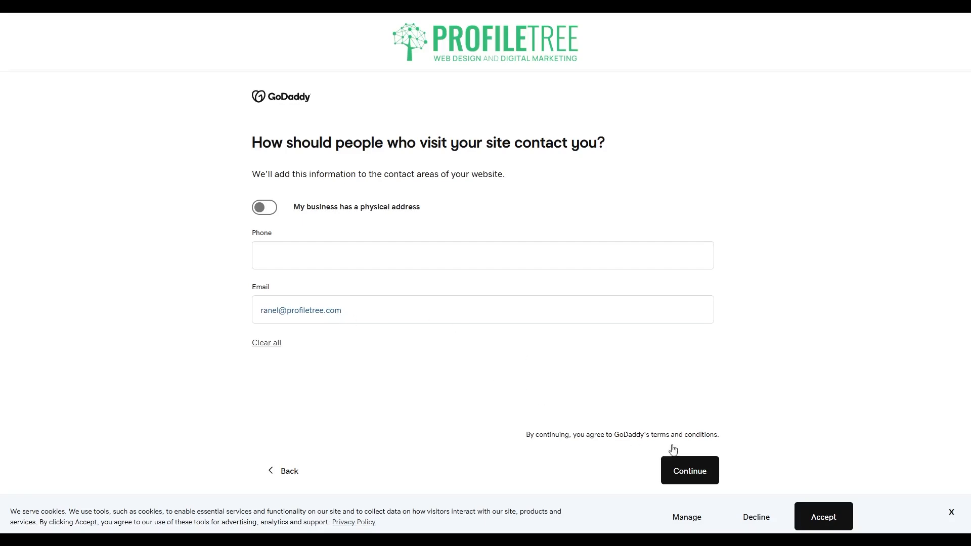
# Accept the prefilled contact details and submit a business description covering website design, web development and award-winning content marketing services
pyautogui.click(691, 472)
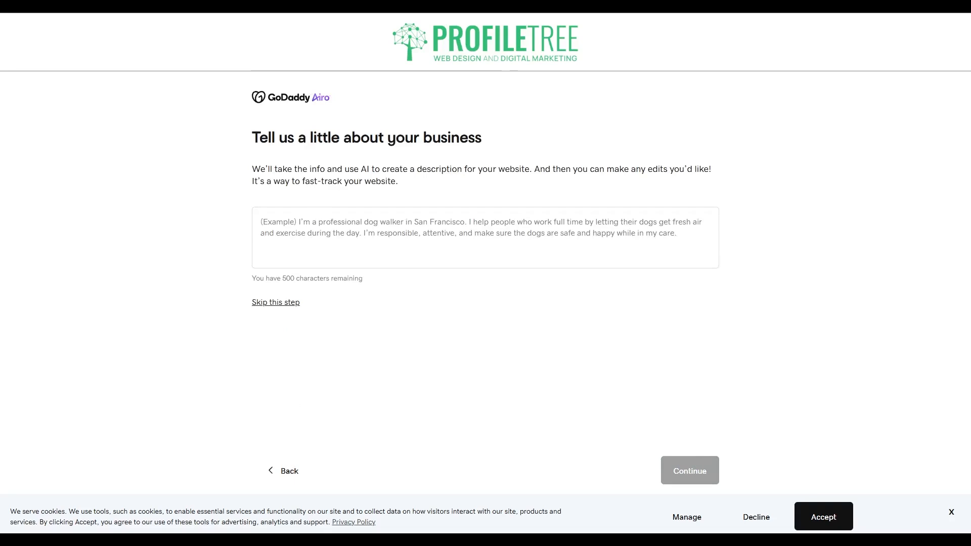
pyautogui.write('We help businesses compete online with sleek website design, high-performance web development and content marketing services. We are an award-winning content marketing agency focused on generating digital leads and sales for our clients. We achieve this through creating incredible website designs and engaging digital content – written, voice or video.')
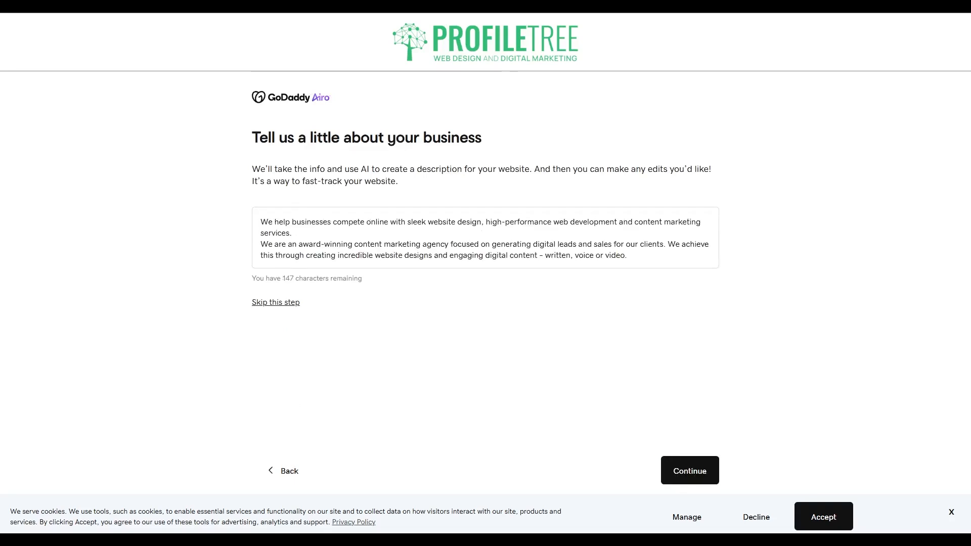
pyautogui.click(689, 470)
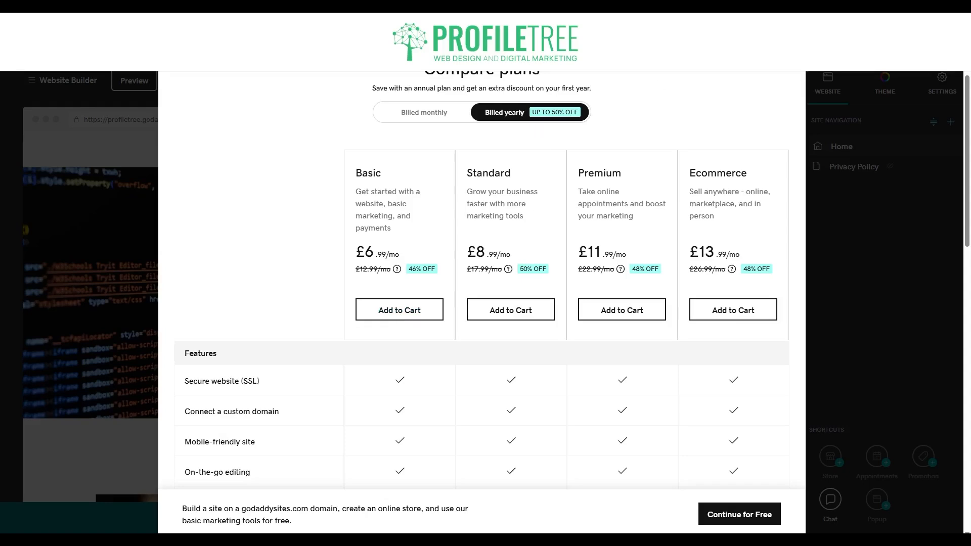
# Continue for free with the suggested website sections and dismiss the welcome tour
pyautogui.click(728, 514)
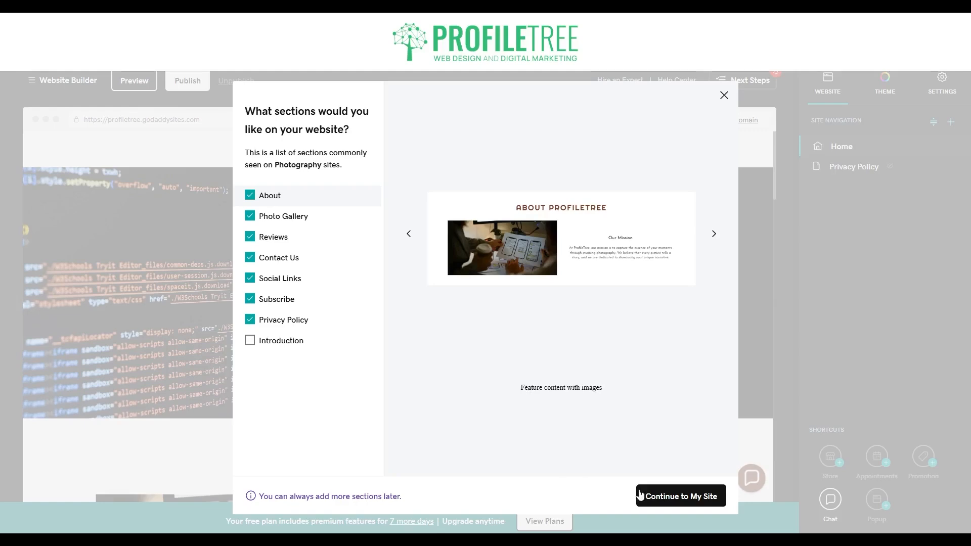
pyautogui.click(675, 501)
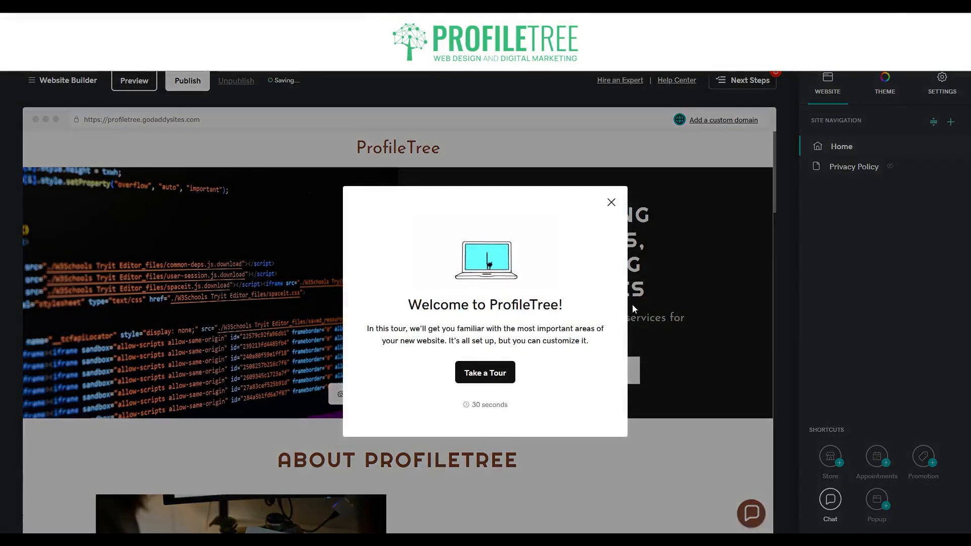
pyautogui.click(633, 308)
pyautogui.click(667, 175)
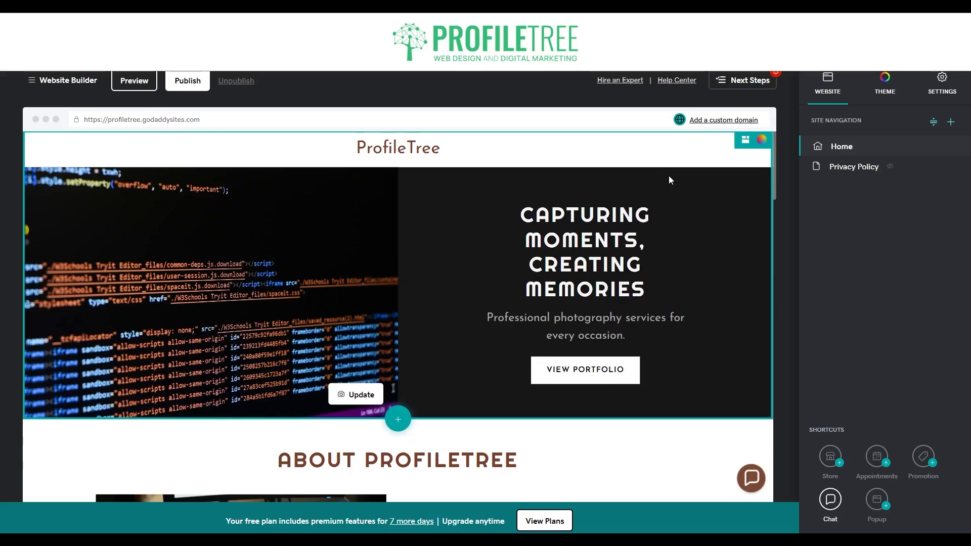
# Create a new page titled Test that is shown in the navigation
pyautogui.click(950, 123)
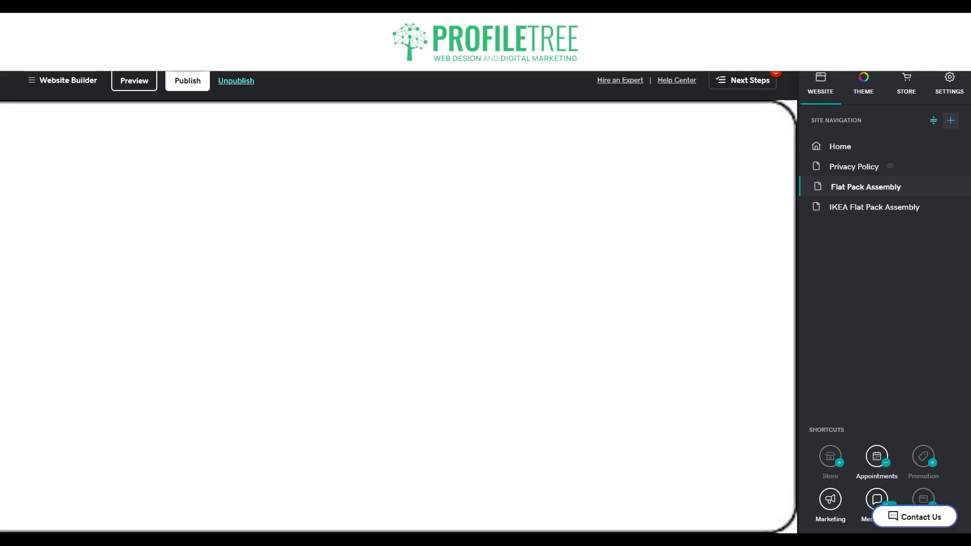
pyautogui.click(951, 120)
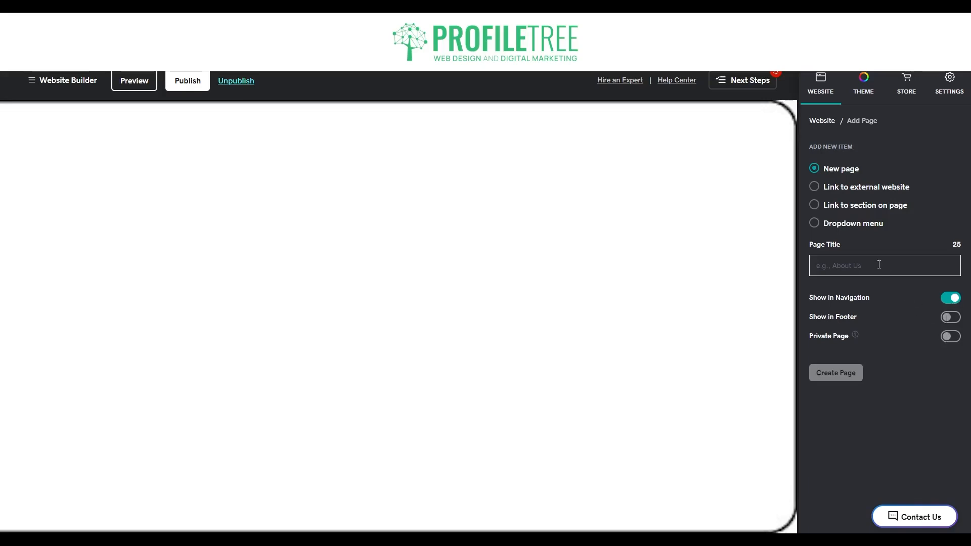
pyautogui.write('Test')
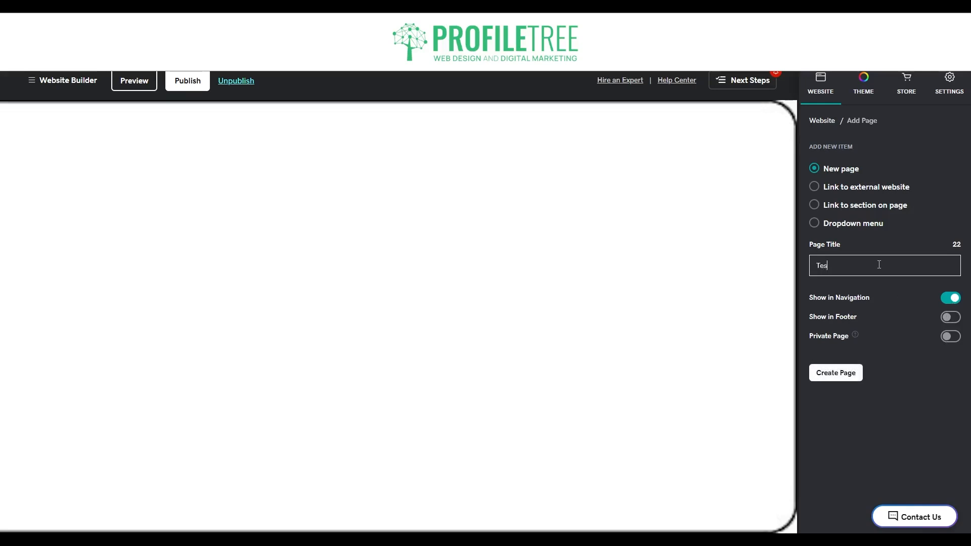
pyautogui.click(848, 378)
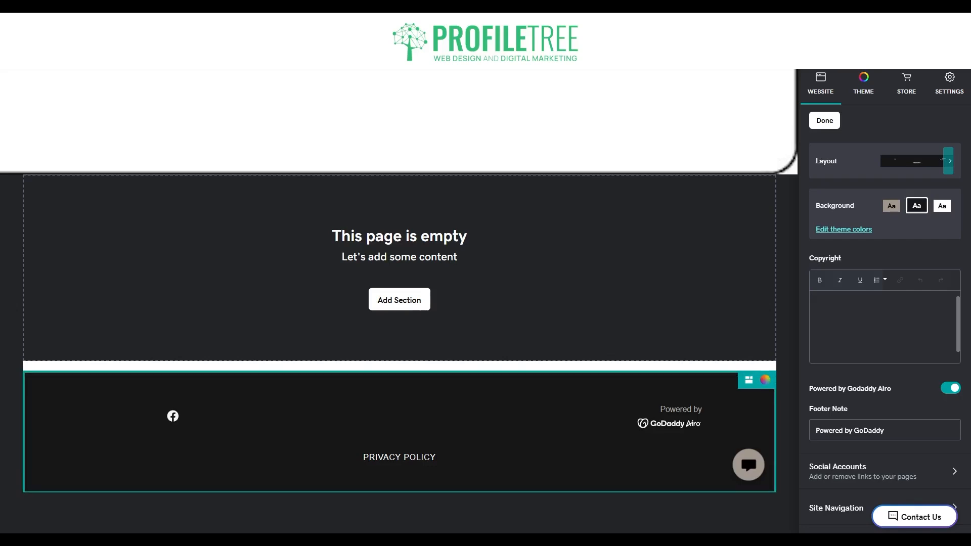
# Add a blog section displayed as a 2 column list to the empty page
pyautogui.click(400, 300)
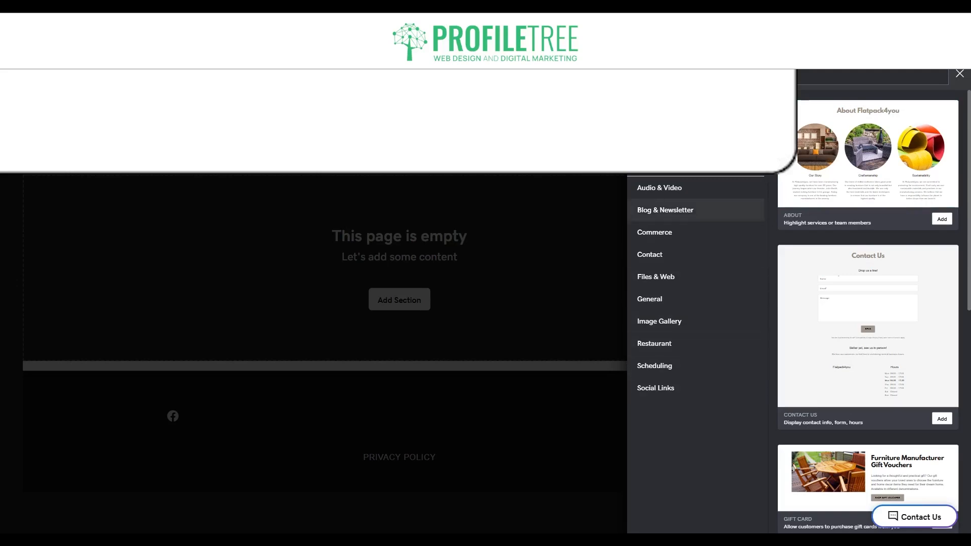
pyautogui.click(661, 212)
pyautogui.click(660, 233)
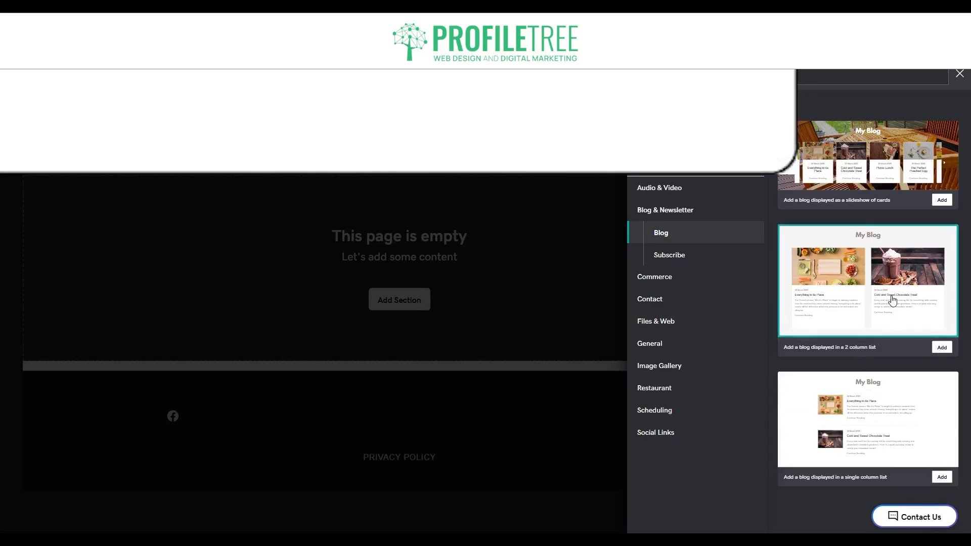
pyautogui.click(941, 347)
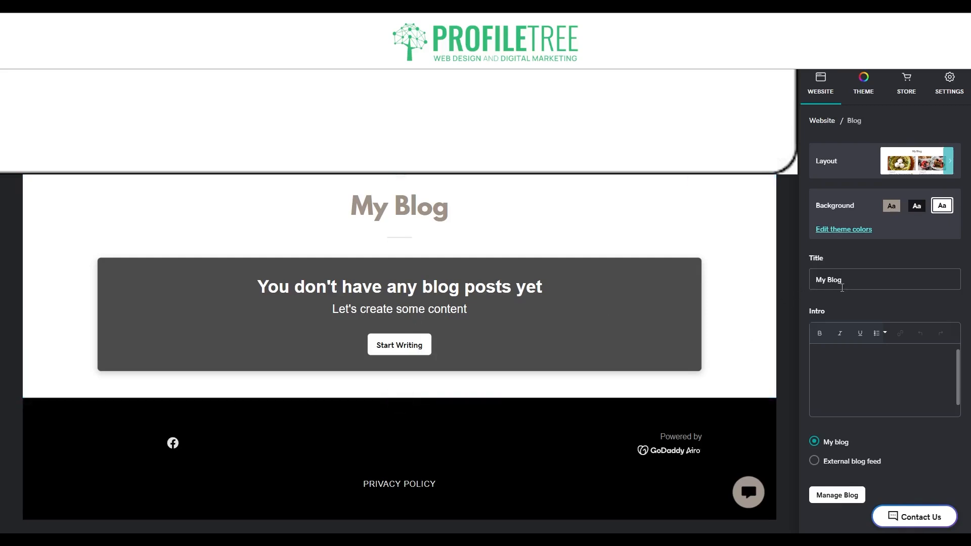
# Look through the site-wide settings and the Home page's own title and footer settings
pyautogui.click(948, 94)
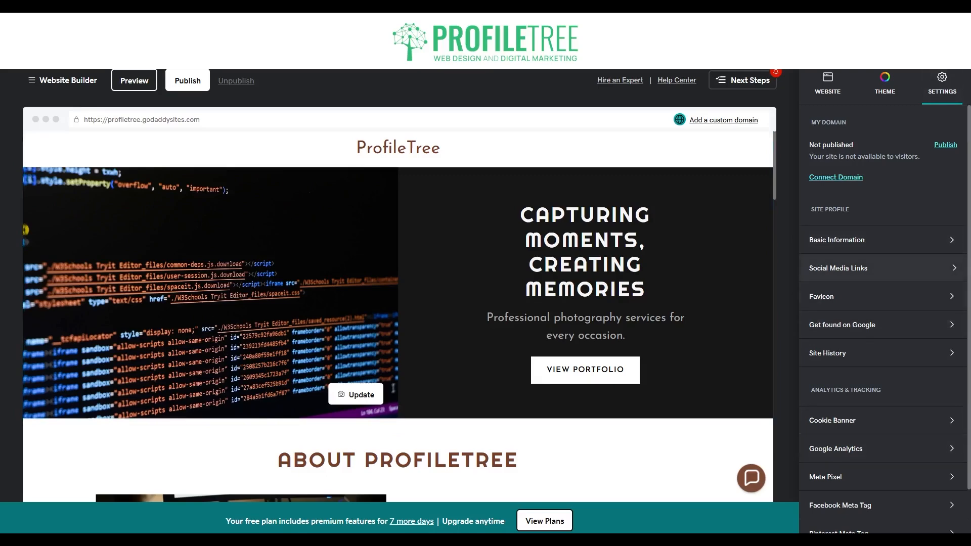
pyautogui.scroll(-2, 880, 293)
pyautogui.scroll(2, 879, 303)
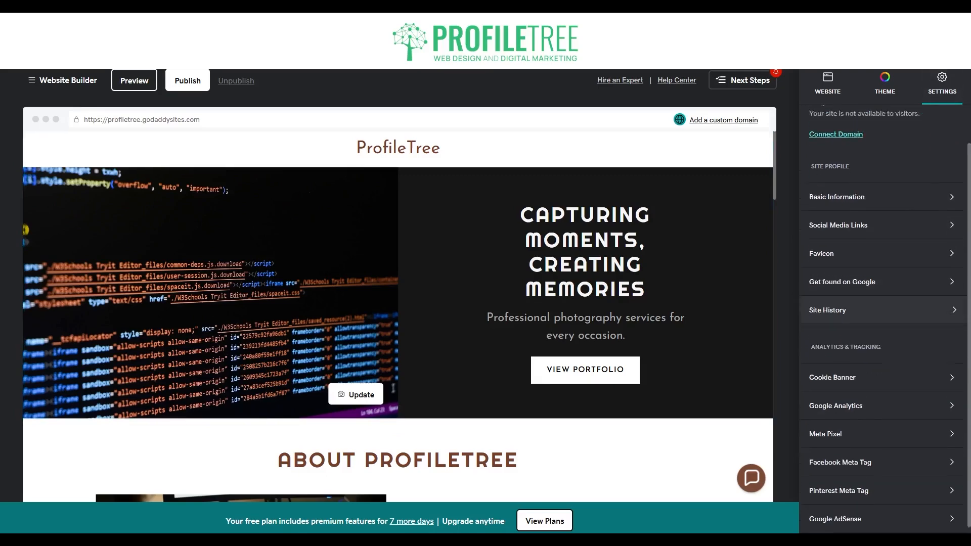
pyautogui.click(827, 85)
pyautogui.click(952, 147)
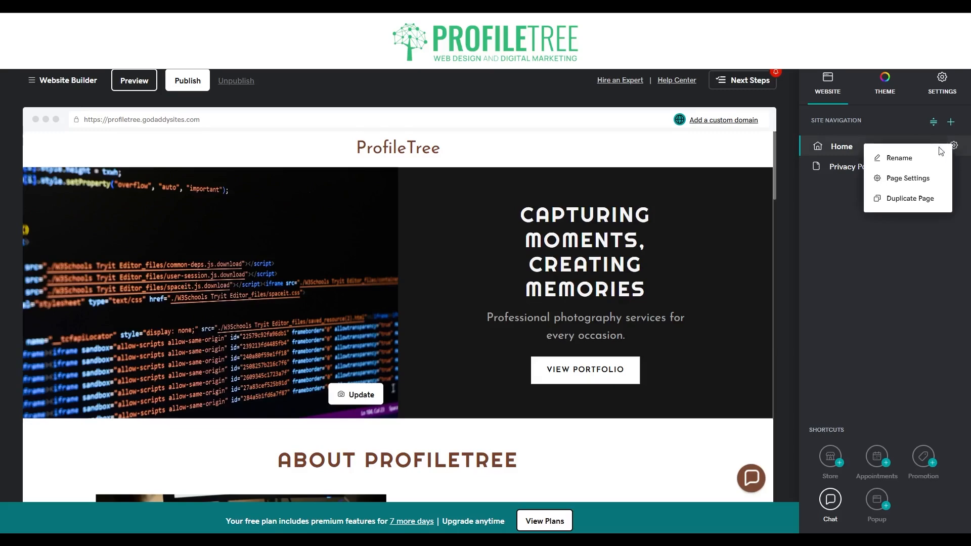
pyautogui.click(918, 178)
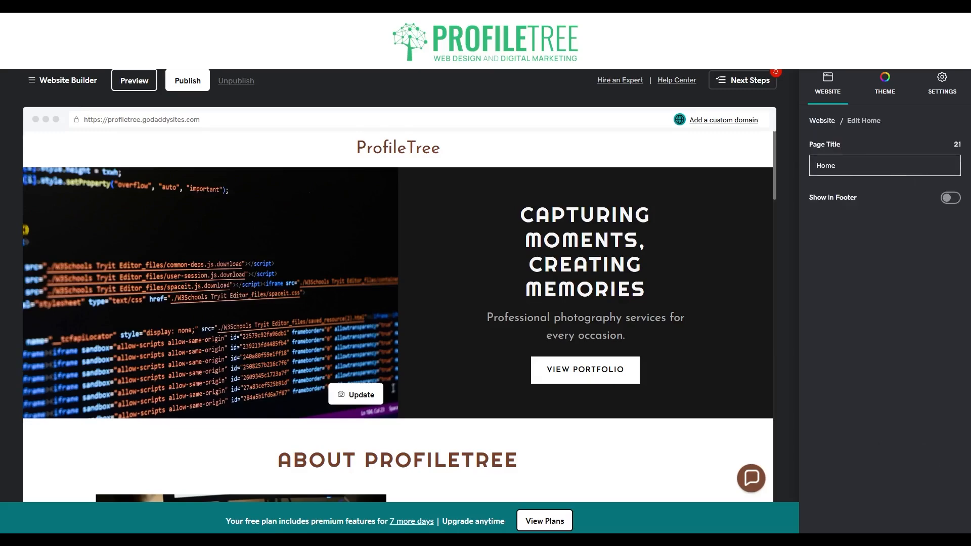
pyautogui.doubleClick(861, 164)
pyautogui.click(844, 228)
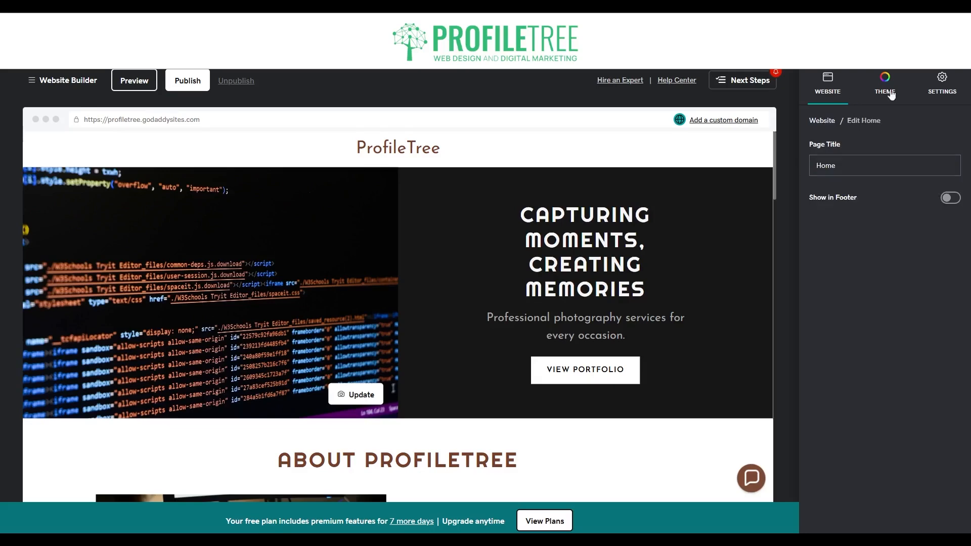
# Examine the Get found on Google settings, including the Home page's headline, description and search optimization option
pyautogui.click(942, 90)
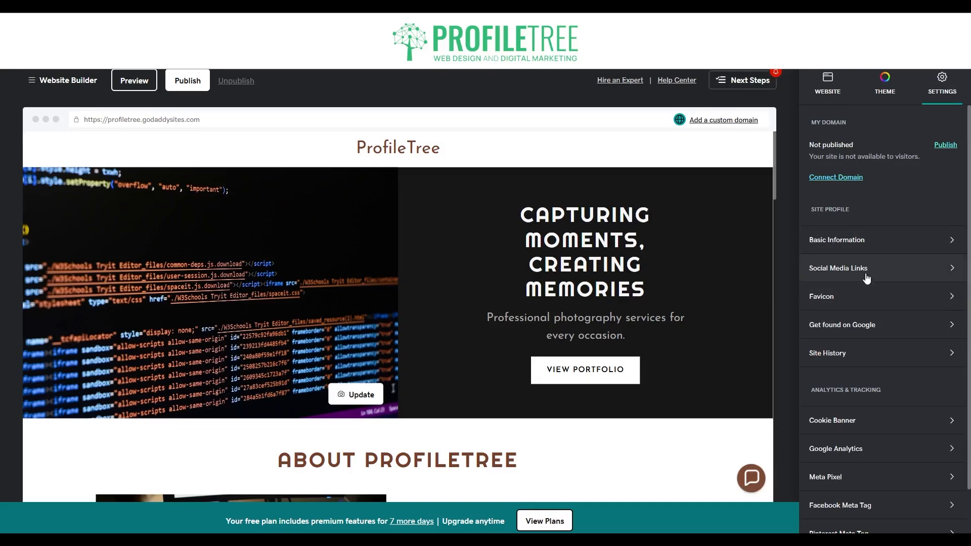
pyautogui.click(865, 325)
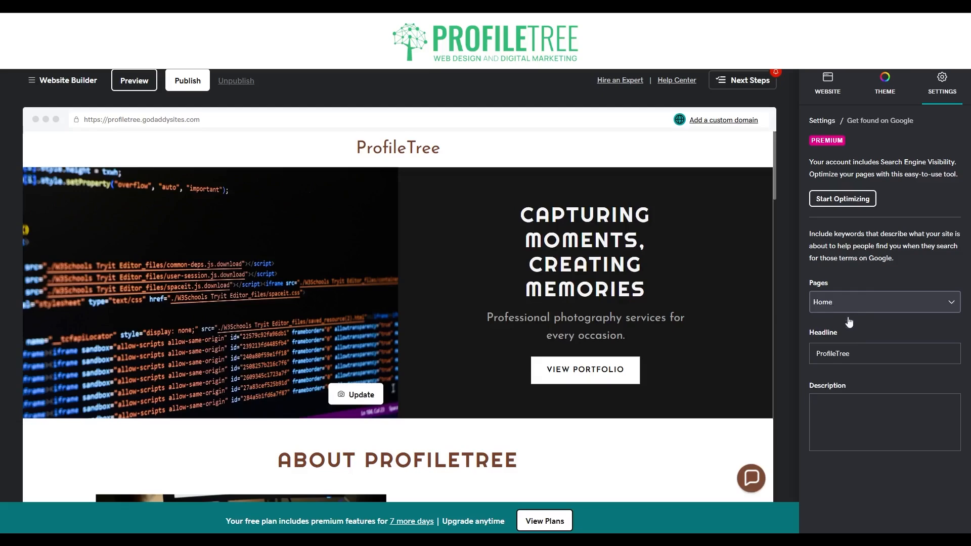
pyautogui.doubleClick(864, 352)
pyautogui.click(877, 352)
pyautogui.click(852, 418)
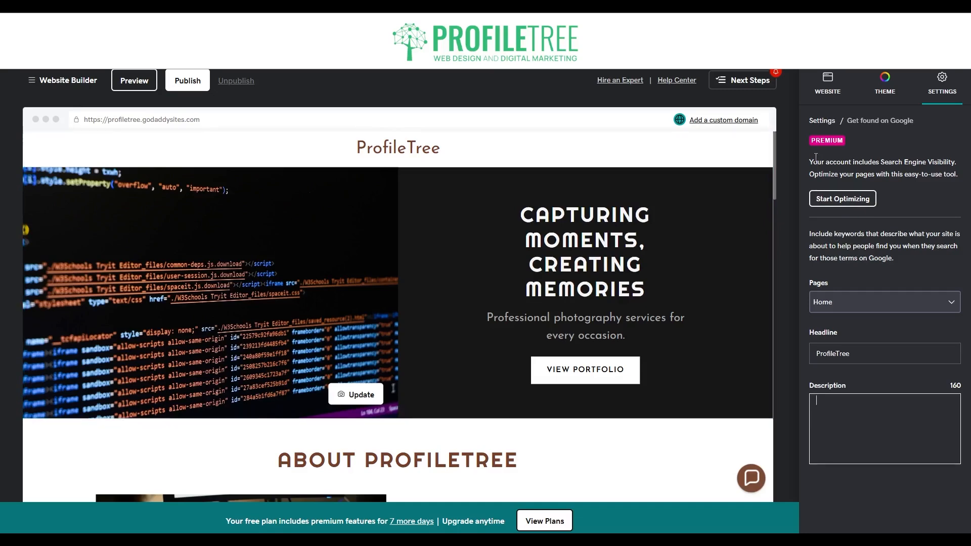
pyautogui.click(823, 199)
pyautogui.click(879, 488)
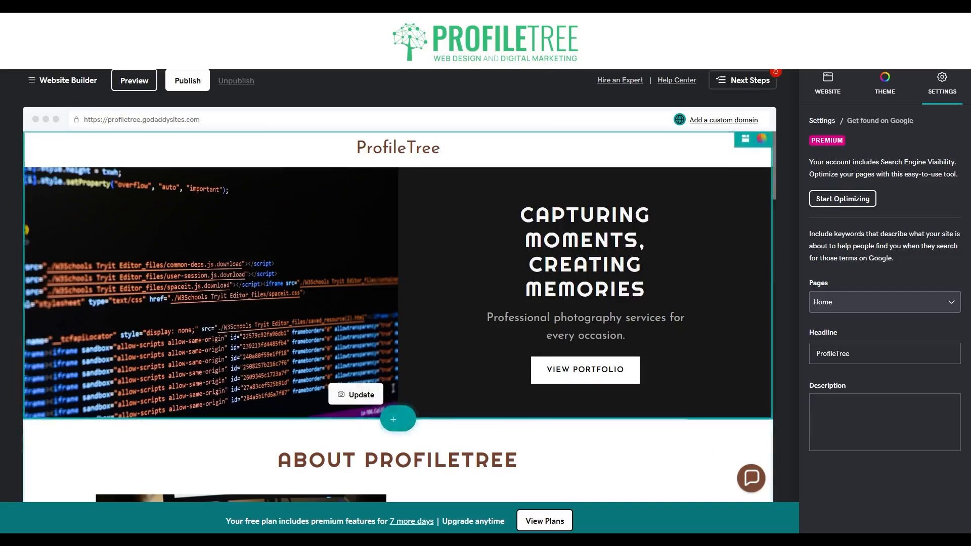
# Open the section library below the About ProfileTree section and examine the Buttons, Content, Countdown Timer and Frequently Asked Questions types
pyautogui.scroll(-5, 398, 314)
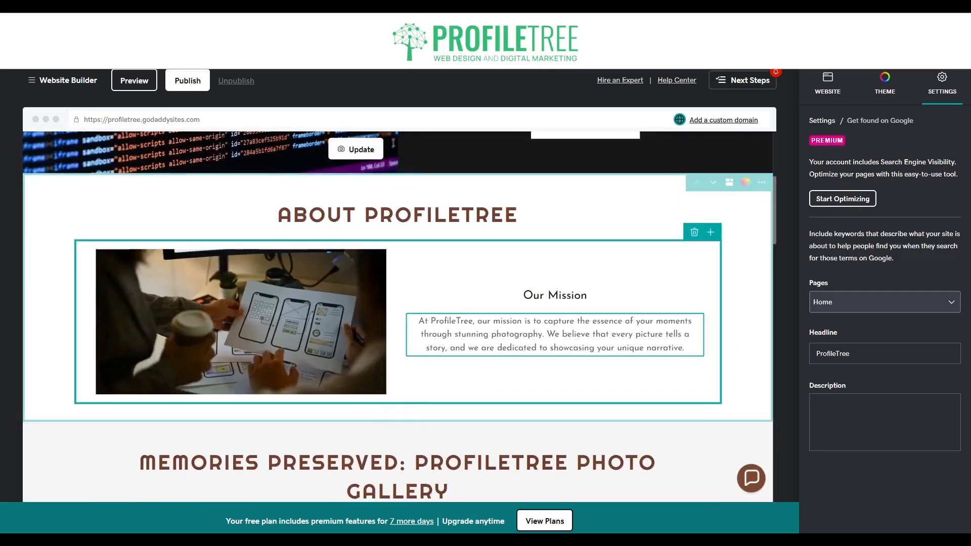
pyautogui.scroll(3, 397, 353)
pyautogui.scroll(-3, 397, 313)
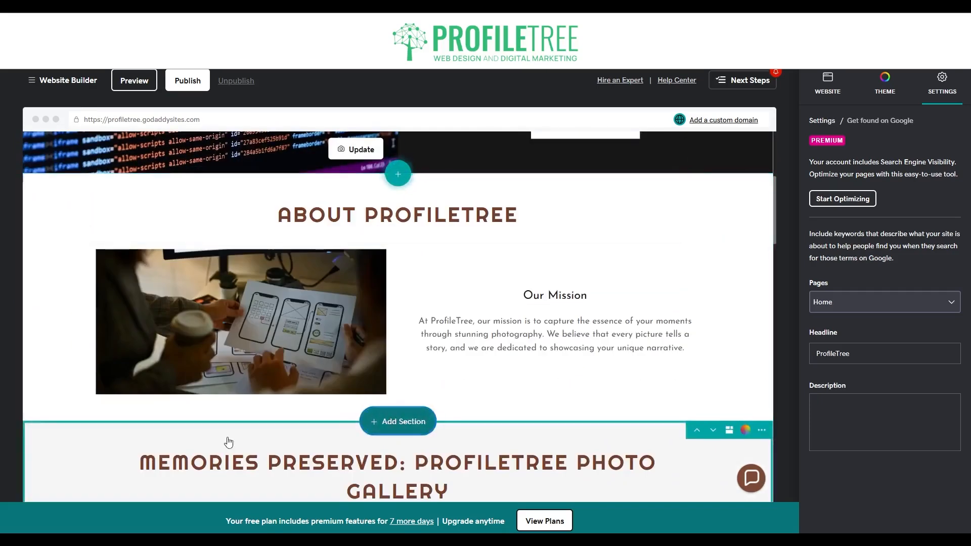
pyautogui.click(379, 428)
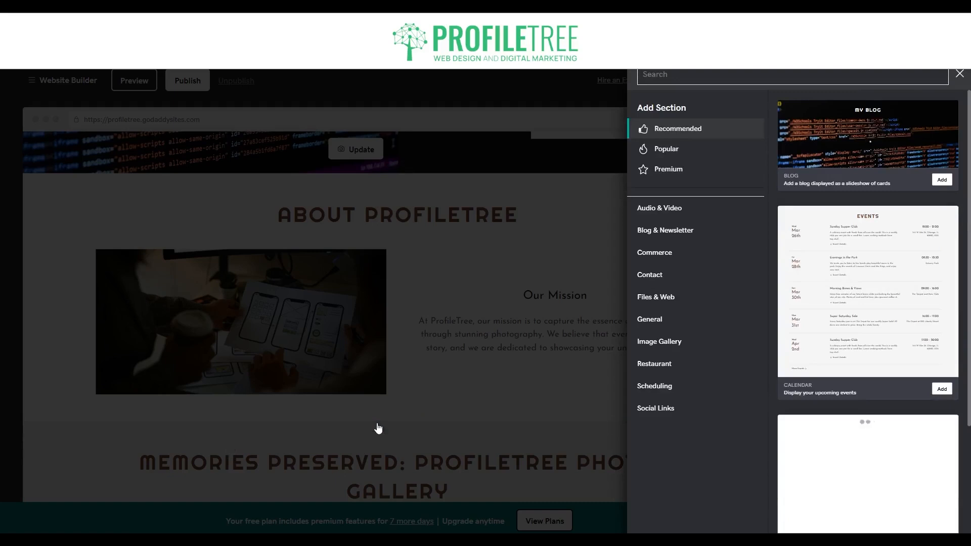
pyautogui.click(672, 321)
pyautogui.scroll(-1, 675, 331)
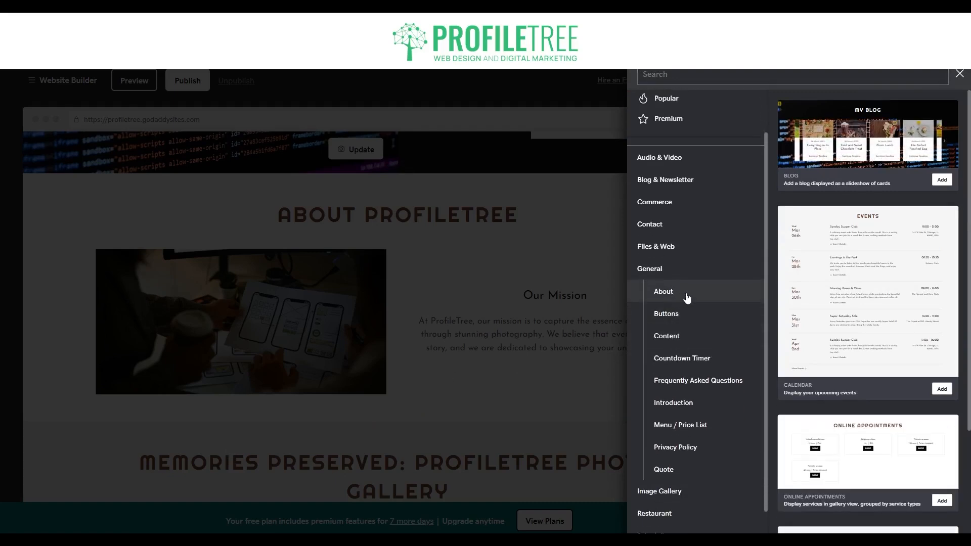
pyautogui.click(673, 319)
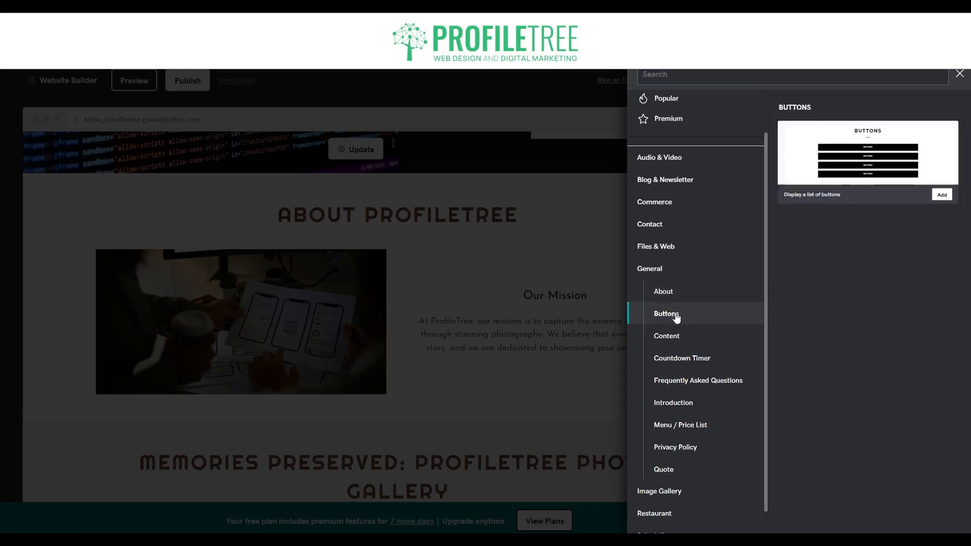
pyautogui.click(676, 338)
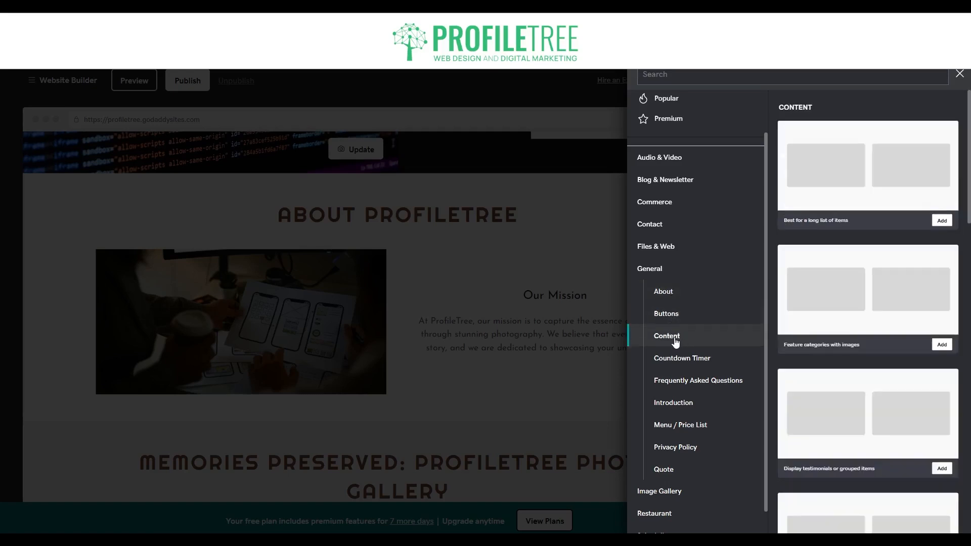
pyautogui.click(694, 357)
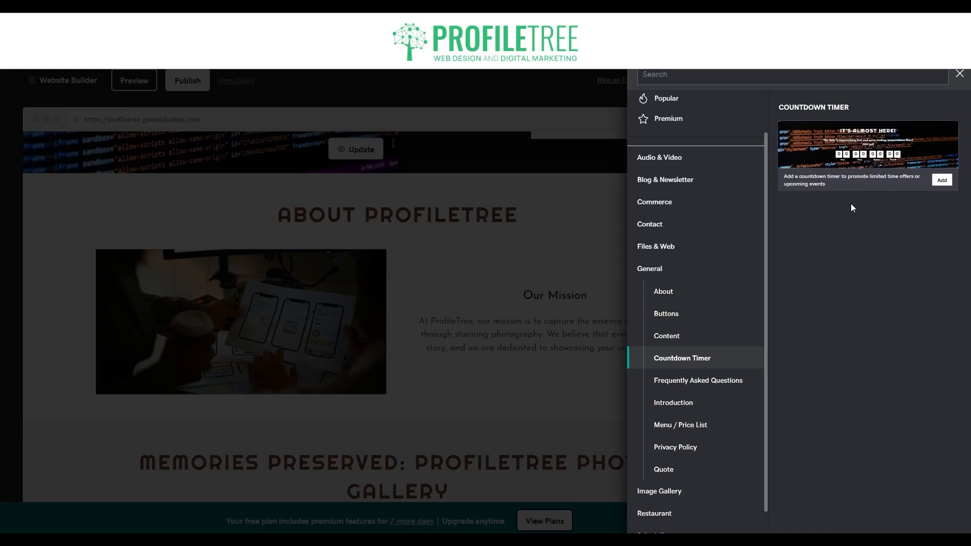
pyautogui.click(685, 380)
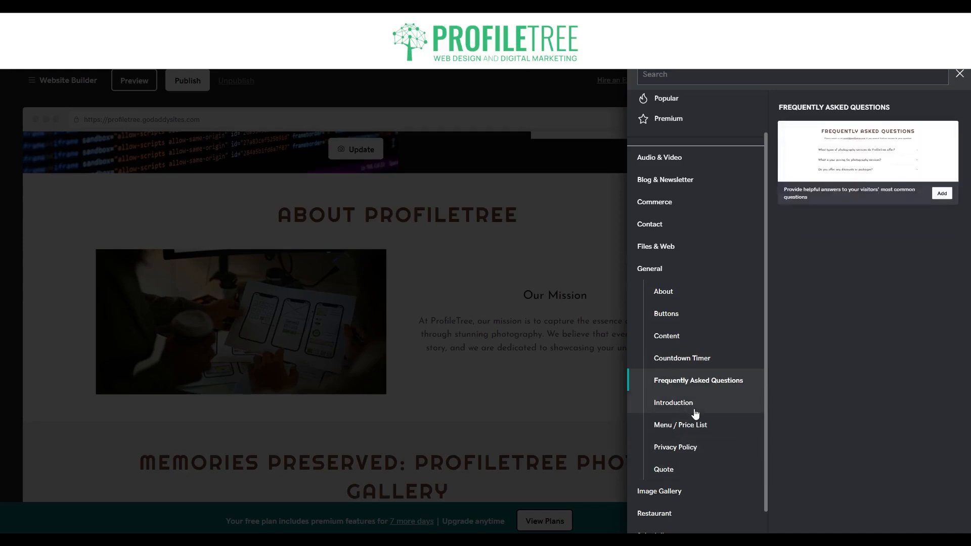
# Add a photo gallery section with the horizontal scrolling layout below the About ProfileTree section
pyautogui.scroll(-1, 667, 488)
pyautogui.click(691, 462)
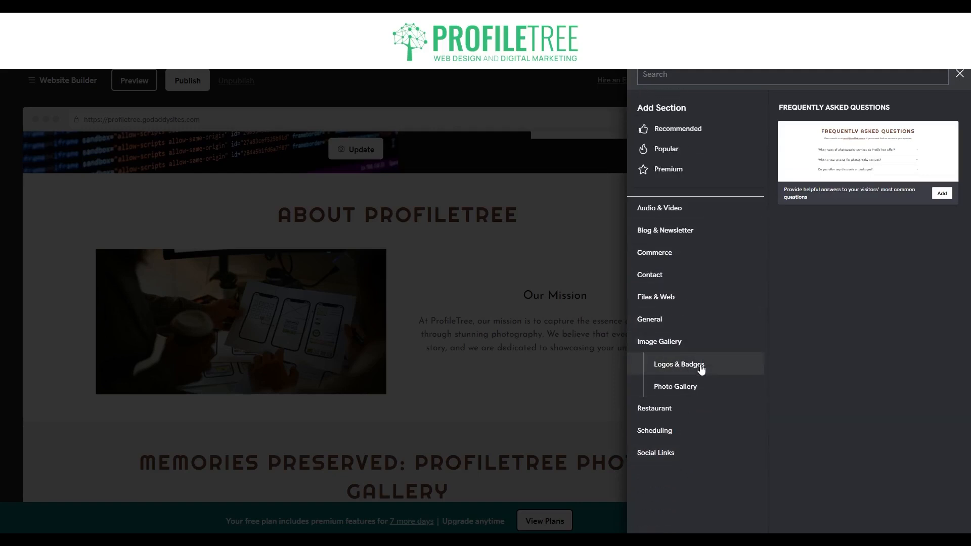
pyautogui.click(695, 386)
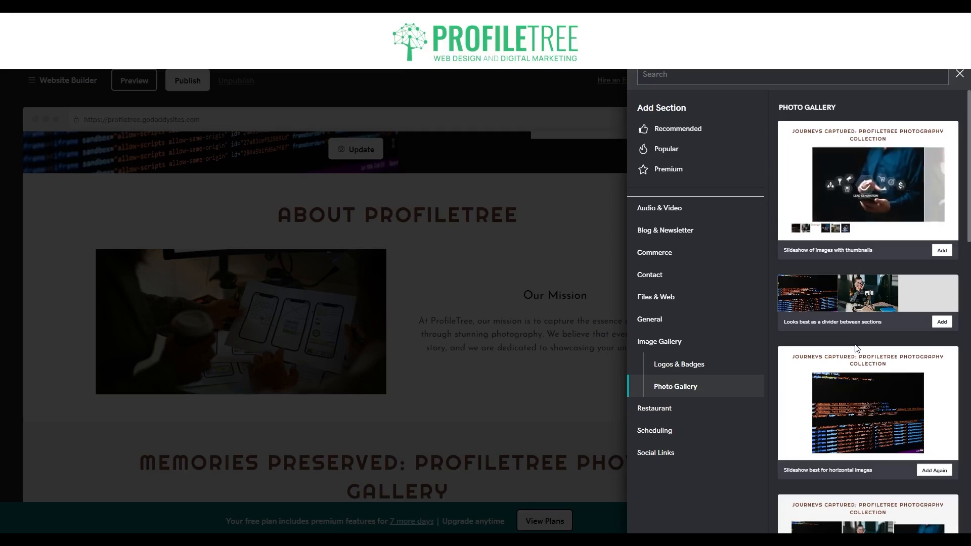
pyautogui.scroll(-10, 860, 345)
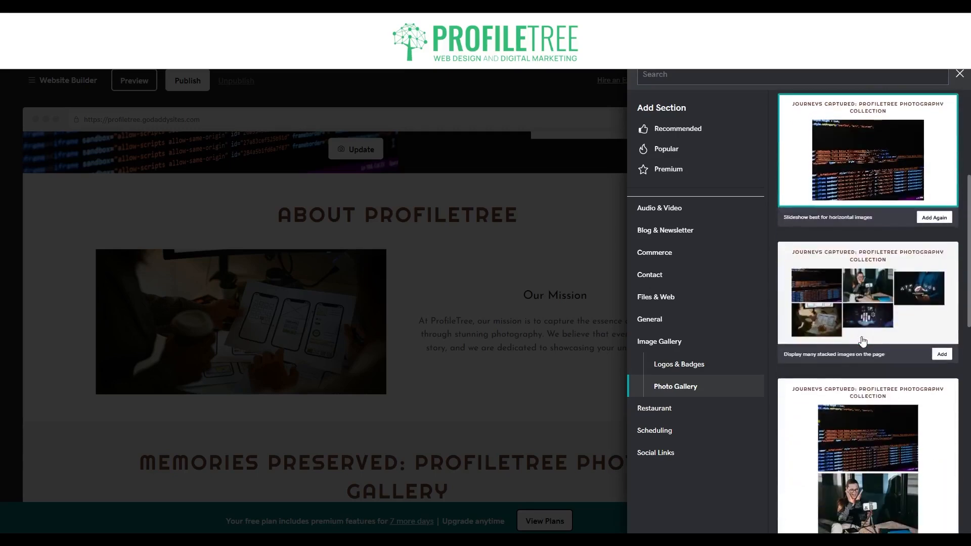
pyautogui.scroll(-7, 863, 341)
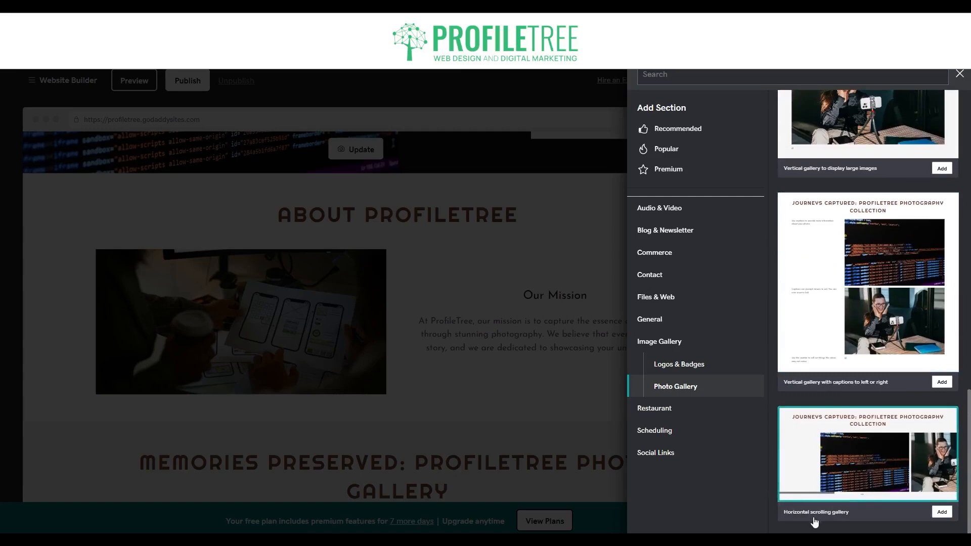
pyautogui.click(941, 512)
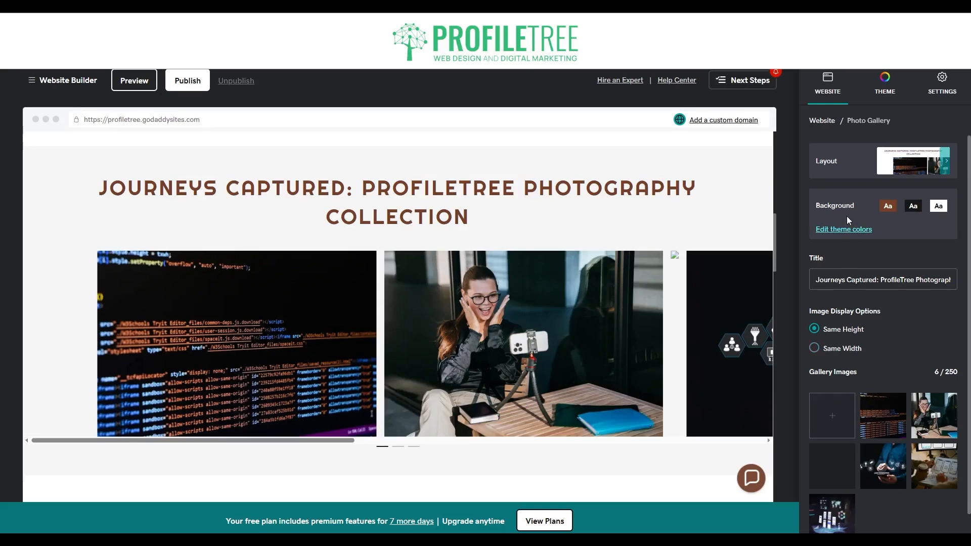
# Remove all images from the new photo gallery section
pyautogui.scroll(-1, 854, 384)
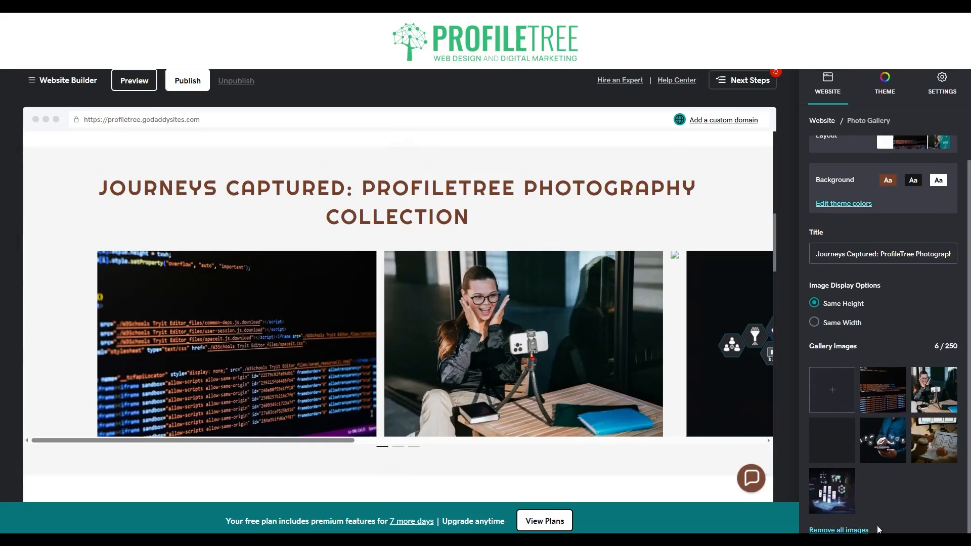
pyautogui.click(858, 529)
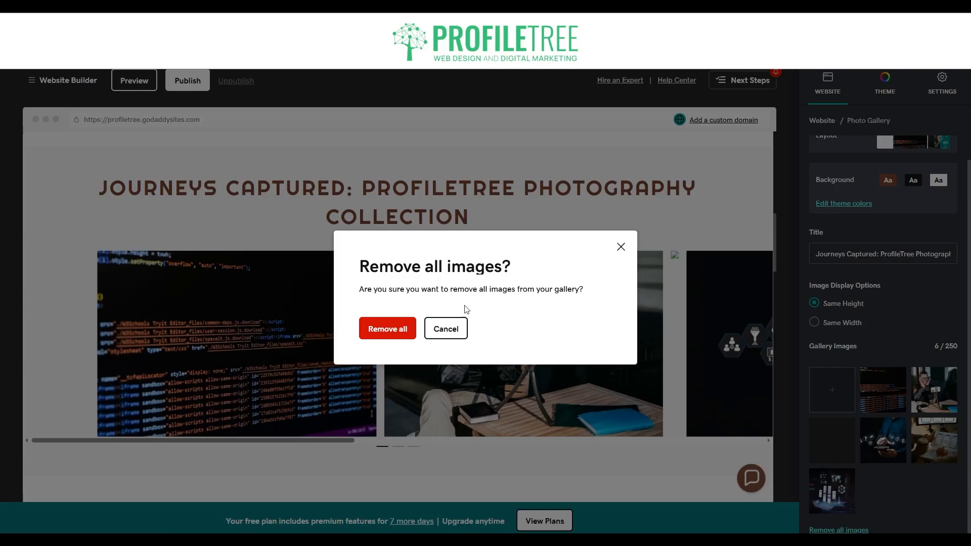
pyautogui.click(399, 326)
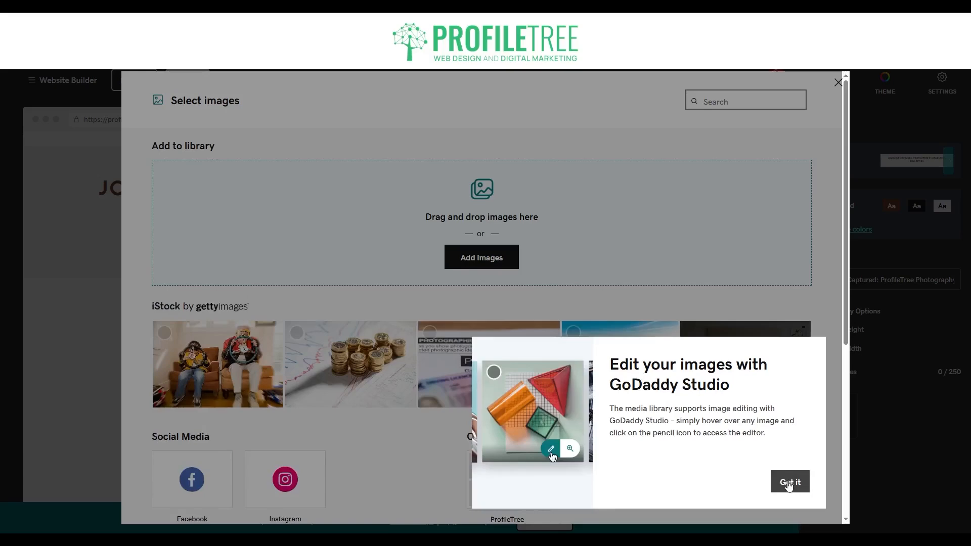
# Search the image library for "marketing" and add the first four iStock images to the emptied photo gallery
pyautogui.click(789, 481)
pyautogui.scroll(-2, 491, 376)
pyautogui.scroll(2, 491, 377)
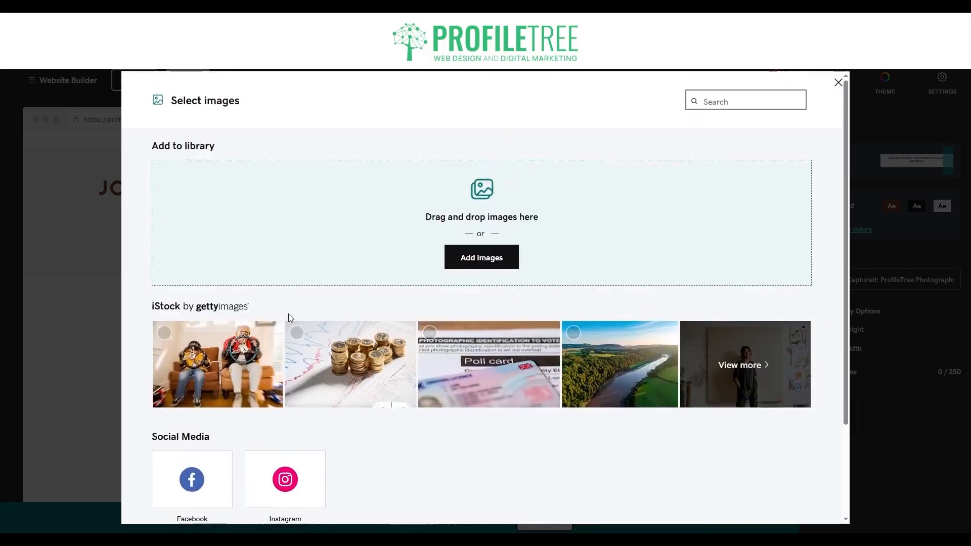
pyautogui.scroll(-2, 401, 395)
pyautogui.scroll(2, 584, 173)
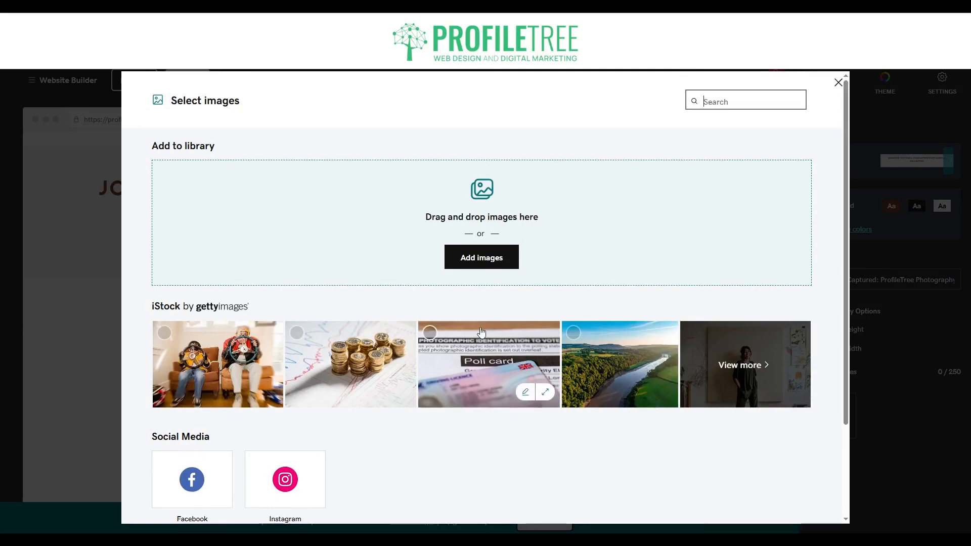
pyautogui.write('marketing')
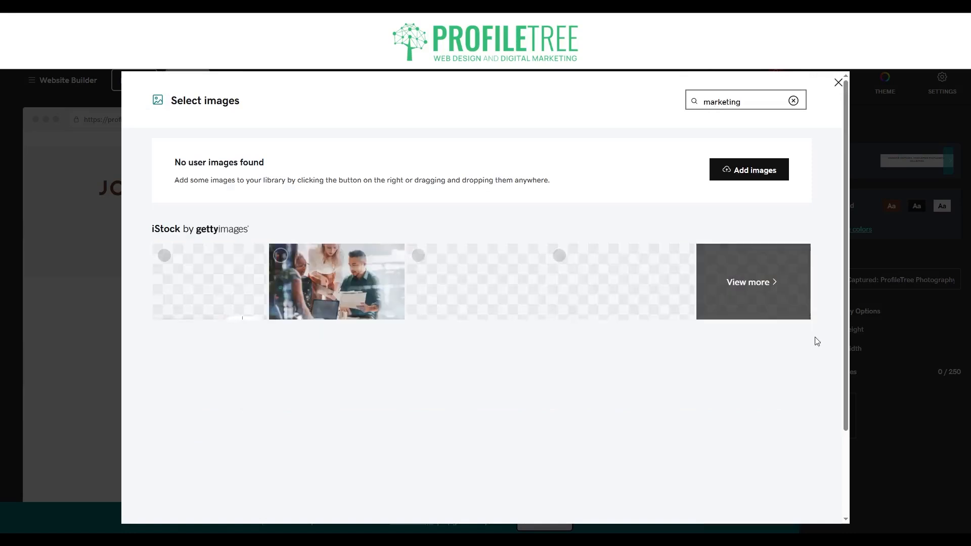
pyautogui.click(210, 276)
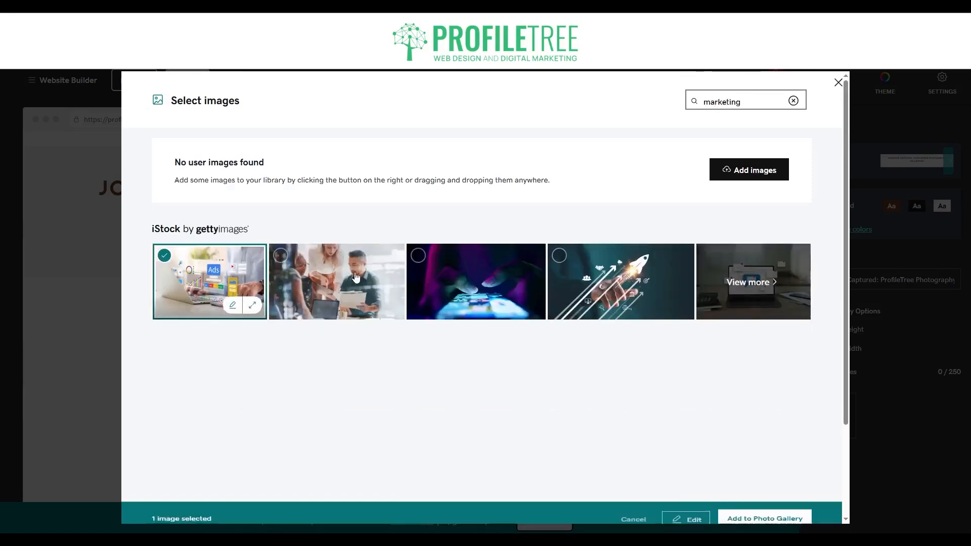
pyautogui.click(343, 277)
pyautogui.click(415, 257)
pyautogui.click(581, 268)
pyautogui.click(781, 505)
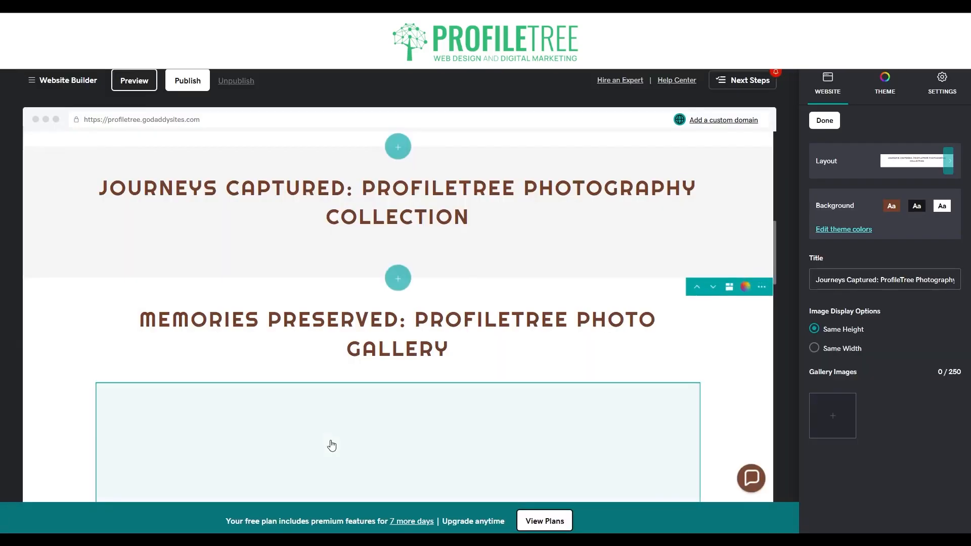
# Look over the refilled photo gallery, its title's editing options and the neighbouring sections of the Home page
pyautogui.scroll(-2, 492, 324)
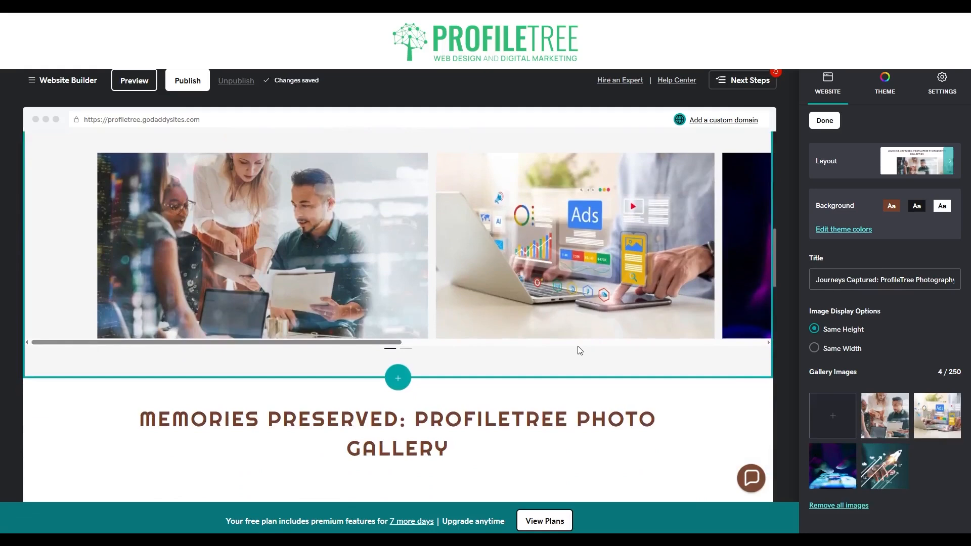
pyautogui.scroll(-1, 483, 392)
pyautogui.scroll(-3, 483, 392)
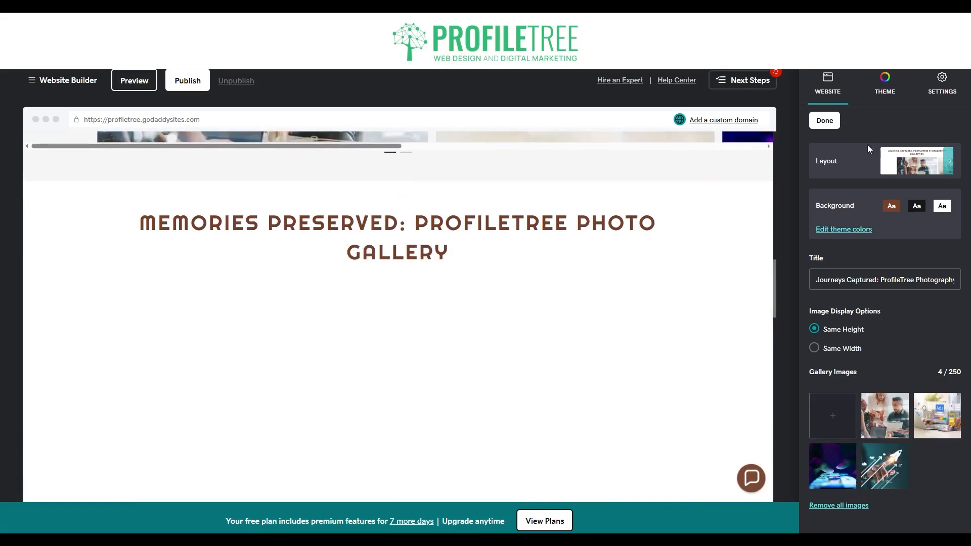
pyautogui.scroll(6, 513, 256)
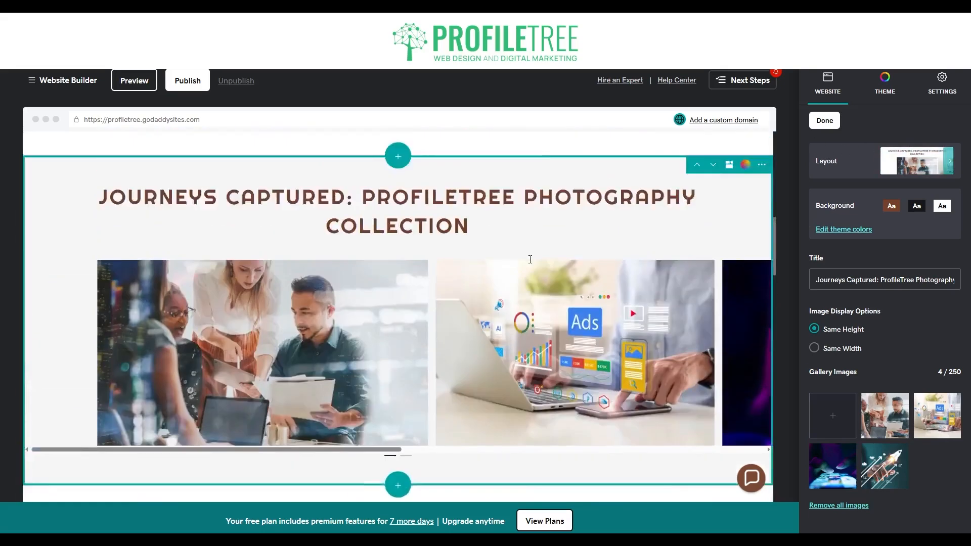
pyautogui.scroll(2, 513, 256)
pyautogui.click(438, 306)
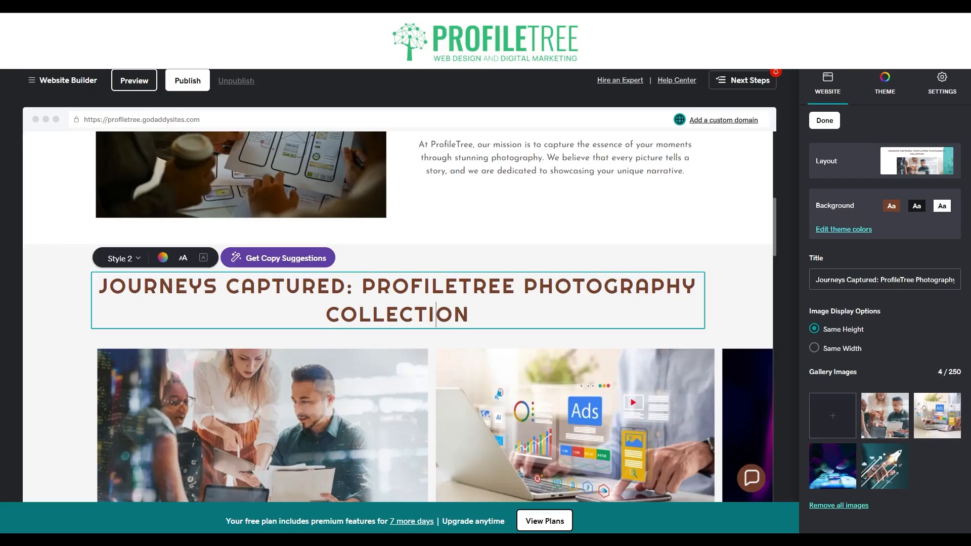
pyautogui.click(737, 303)
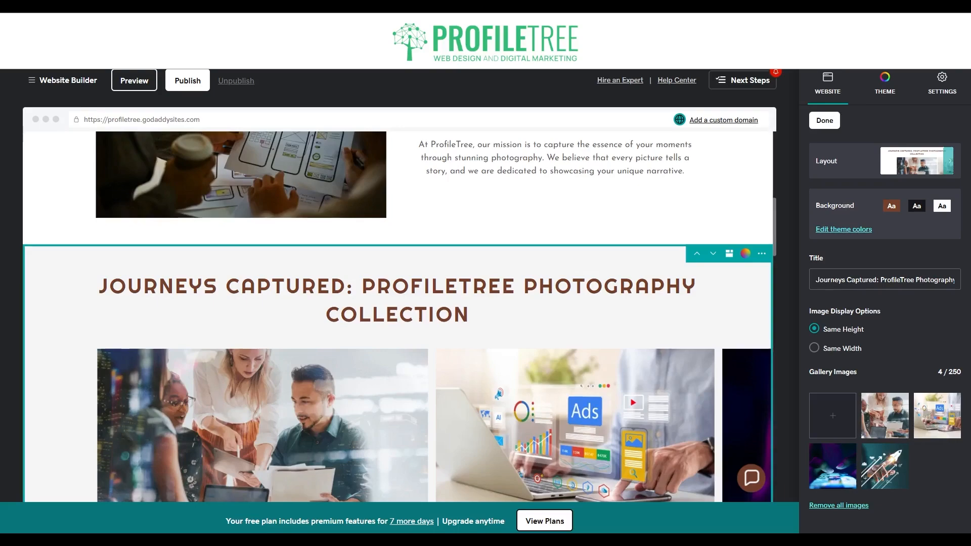
pyautogui.scroll(6, 395, 283)
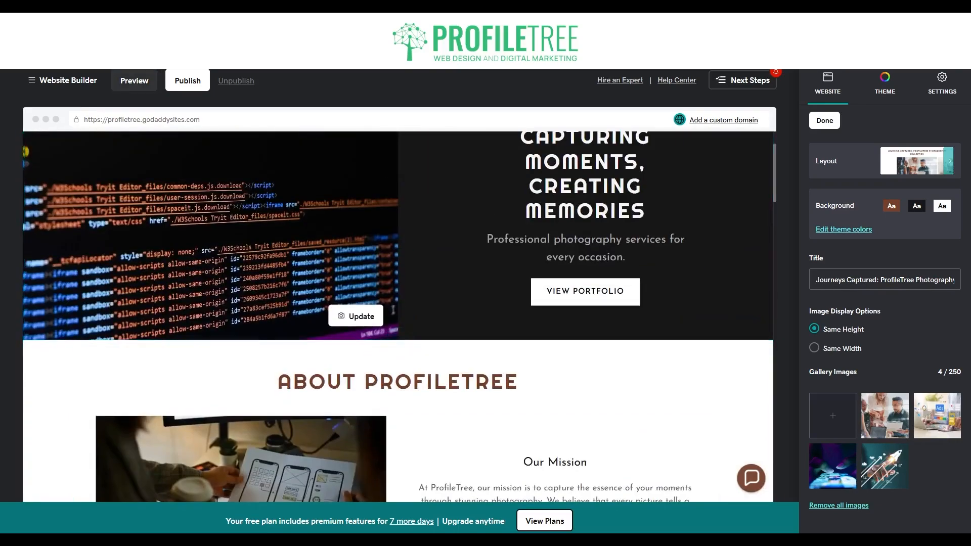
# Preview the site down through its gallery sections, and return to editing
pyautogui.click(134, 80)
pyautogui.scroll(-10, 574, 208)
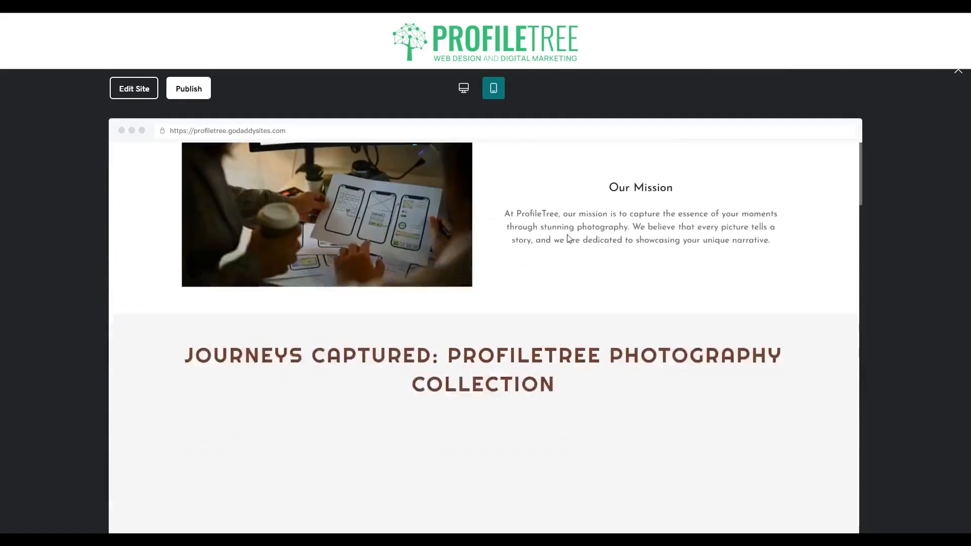
pyautogui.scroll(-3, 602, 316)
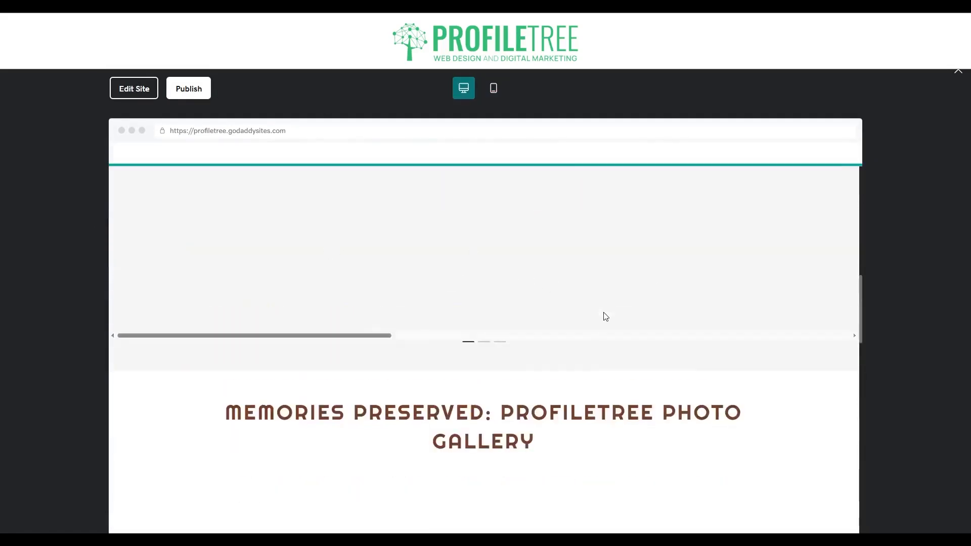
pyautogui.scroll(-5, 405, 314)
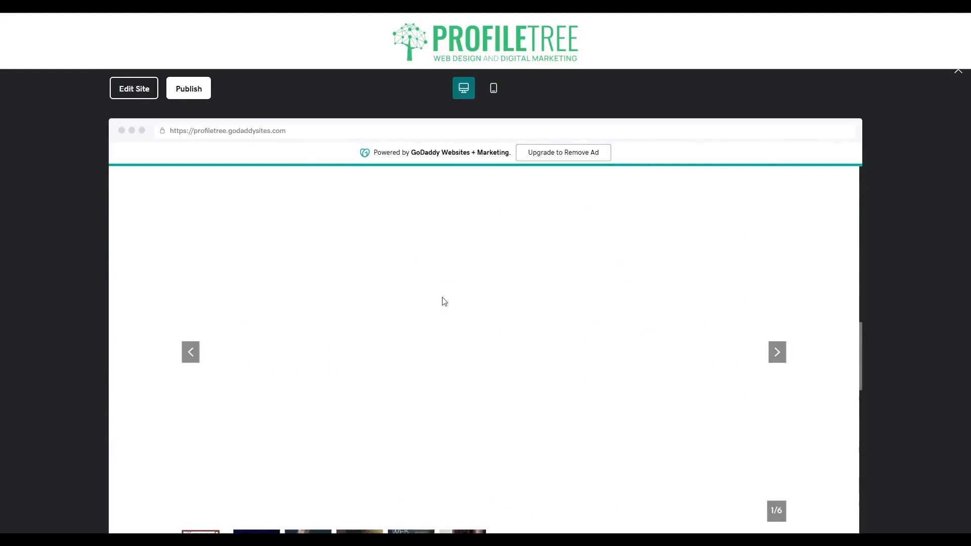
pyautogui.click(140, 89)
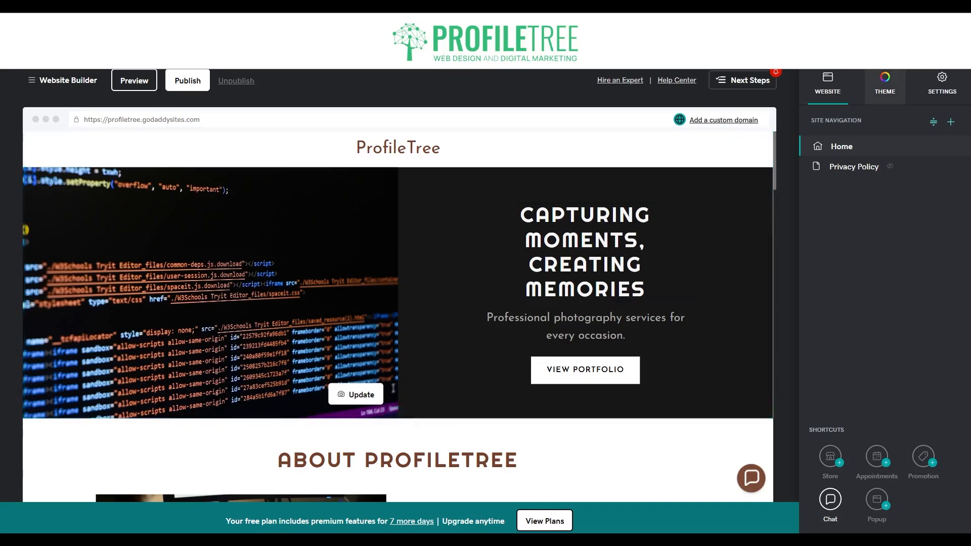
# Apply the recently used color #74402B in the theme's color settings
pyautogui.click(880, 96)
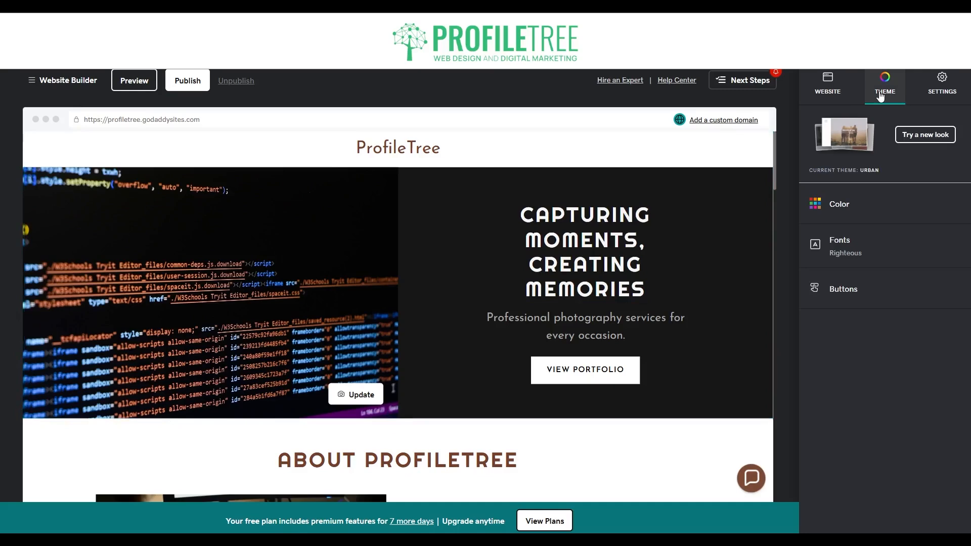
pyautogui.click(854, 213)
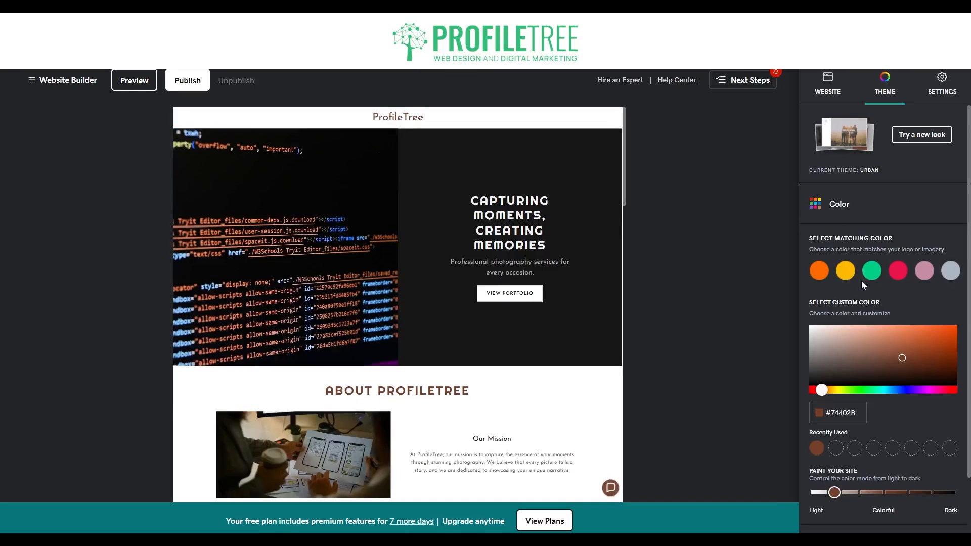
pyautogui.click(817, 448)
pyautogui.scroll(-2, 840, 450)
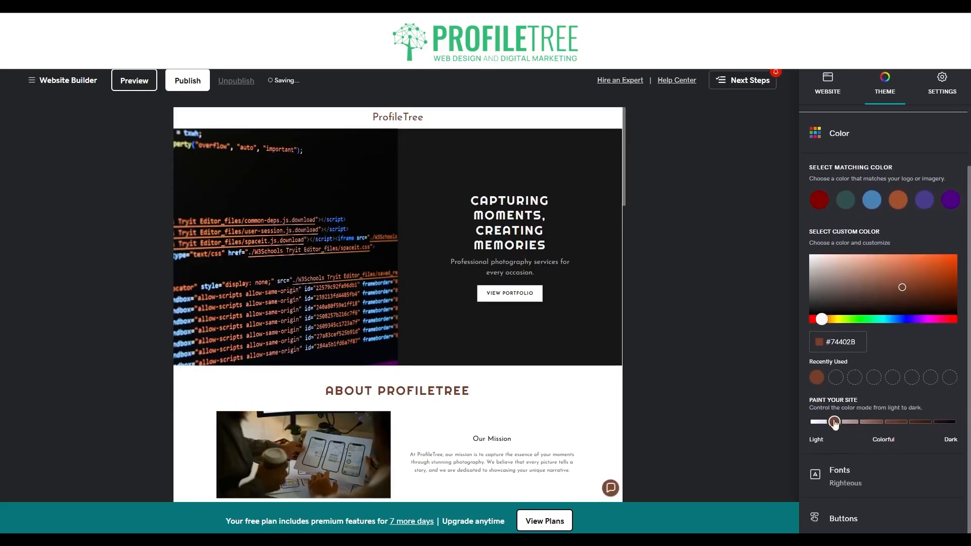
# Set the theme's primary font to Cabin and its secondary font to Courier New
pyautogui.click(854, 468)
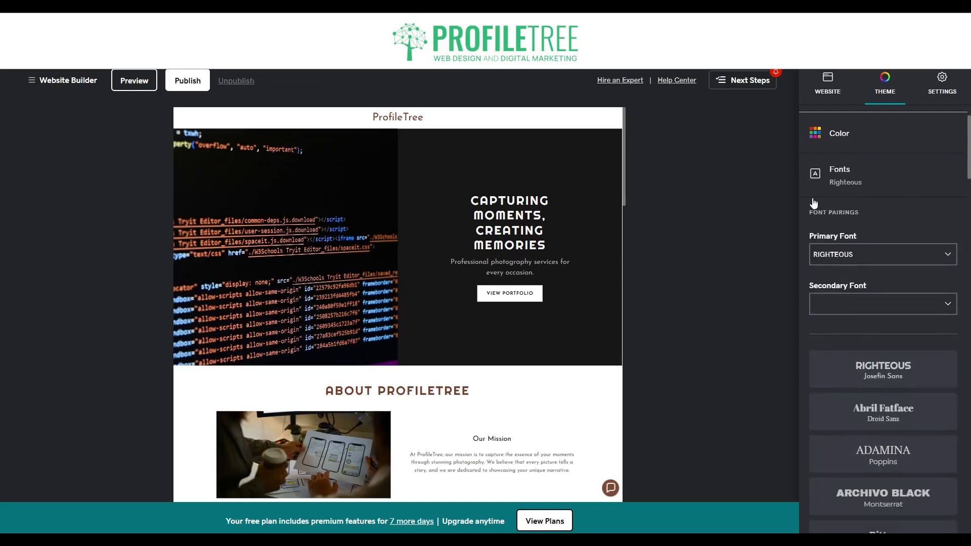
pyautogui.click(890, 254)
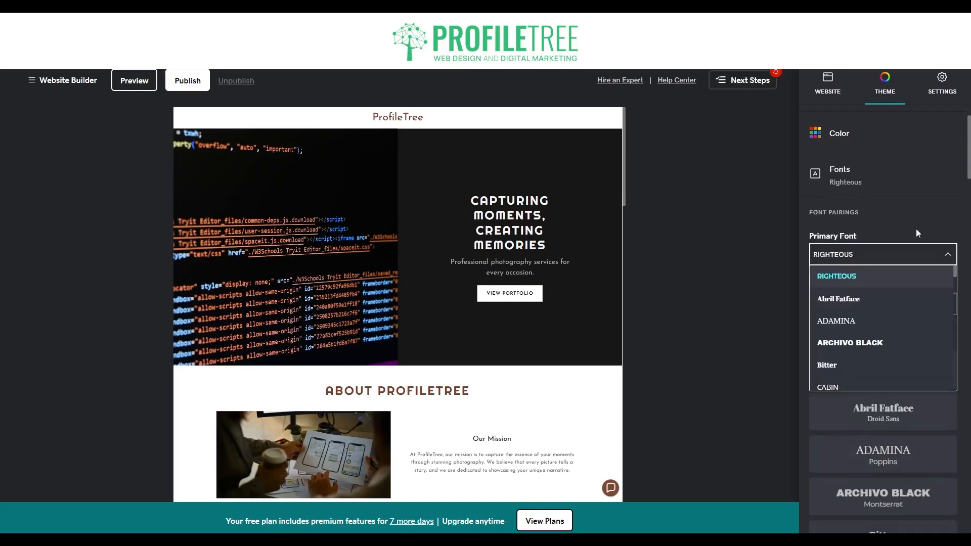
pyautogui.scroll(-4, 863, 329)
pyautogui.click(813, 286)
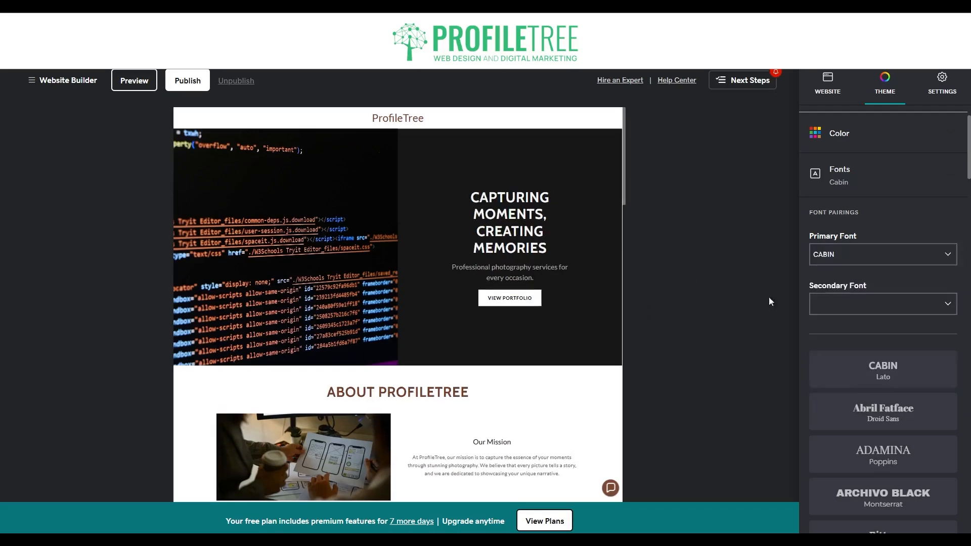
pyautogui.scroll(-2, 856, 373)
pyautogui.click(848, 257)
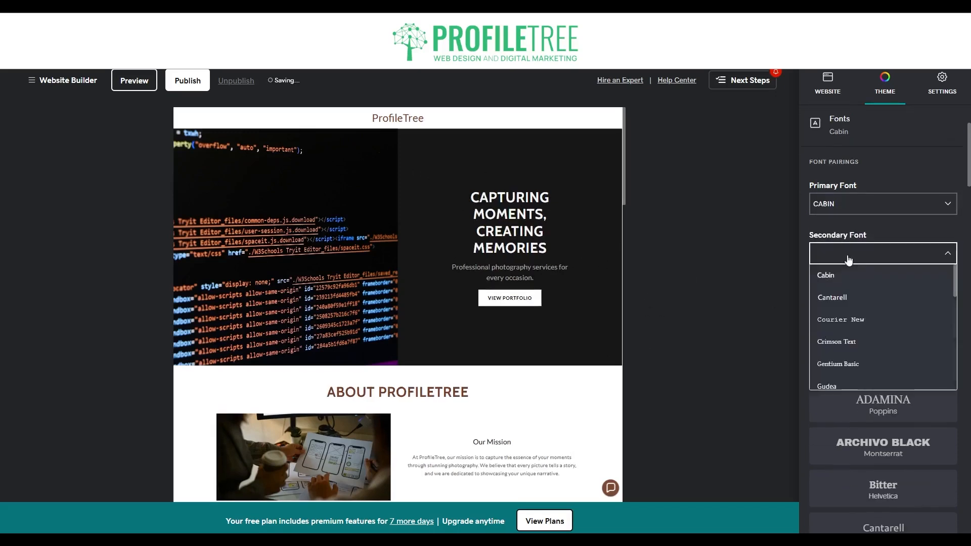
pyautogui.click(834, 320)
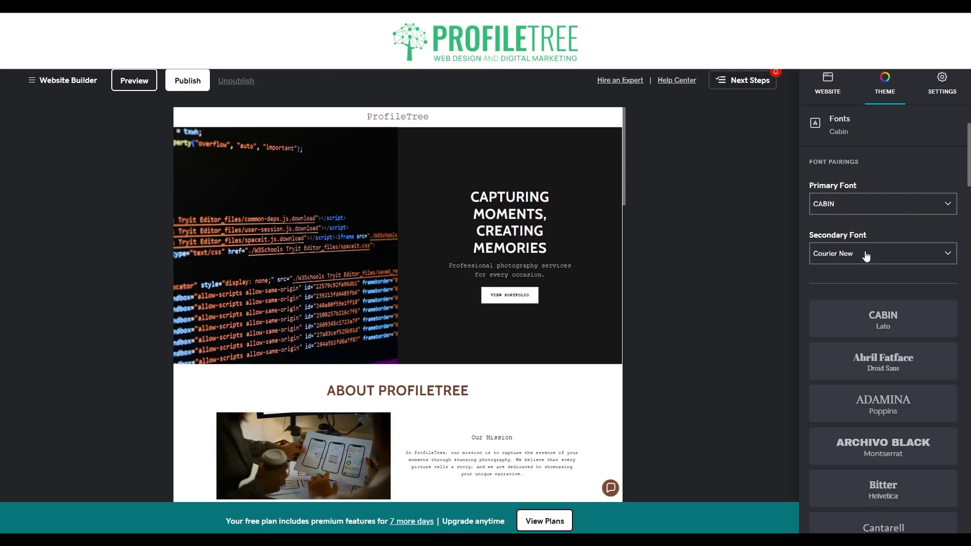
# Change the theme's primary button style to the solid-filled pill shape with fully rounded ends
pyautogui.scroll(-1, 866, 256)
pyautogui.scroll(3, 864, 253)
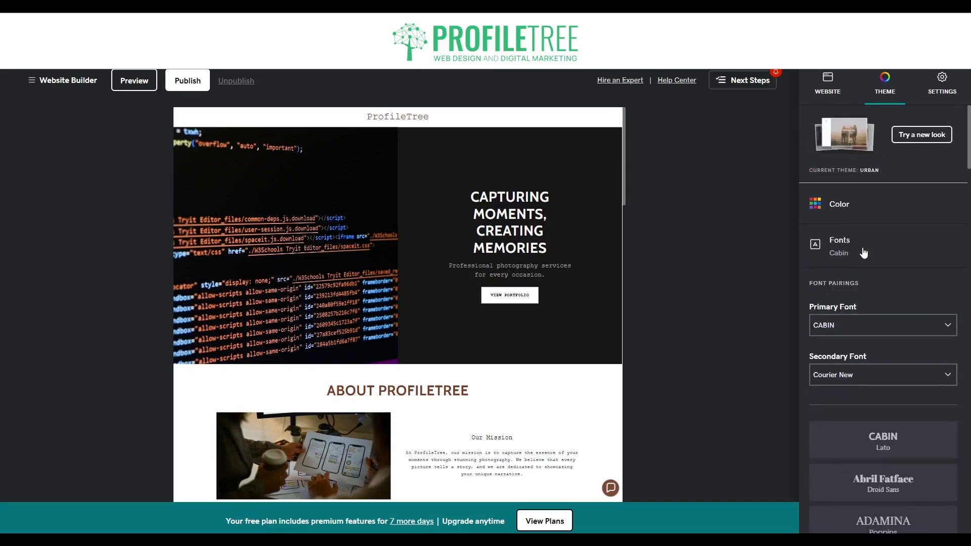
pyautogui.scroll(-20, 839, 253)
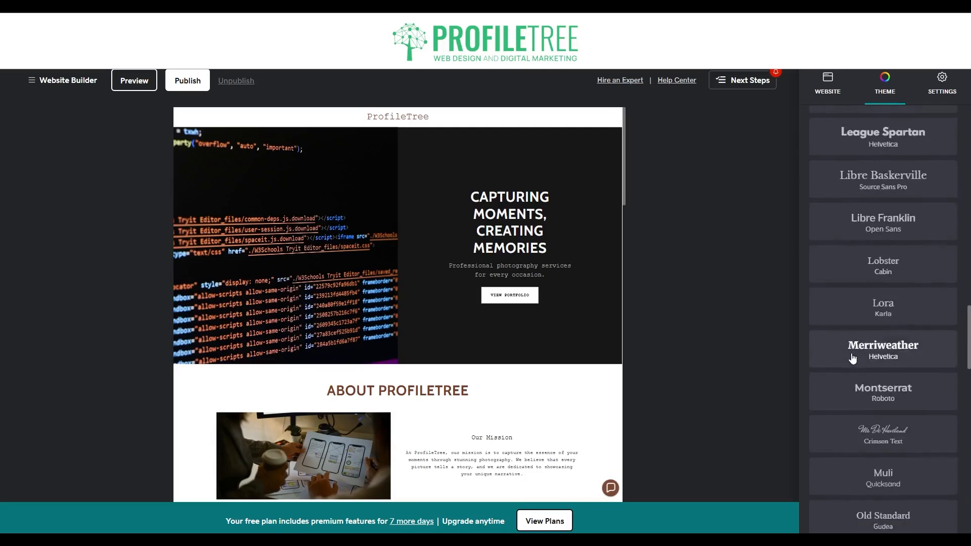
pyautogui.scroll(-6, 850, 349)
pyautogui.click(878, 514)
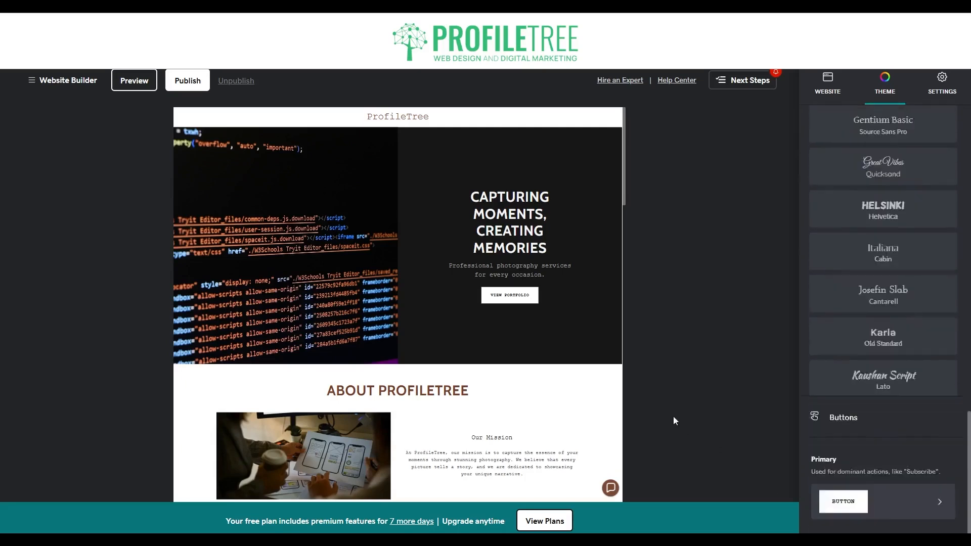
pyautogui.click(908, 377)
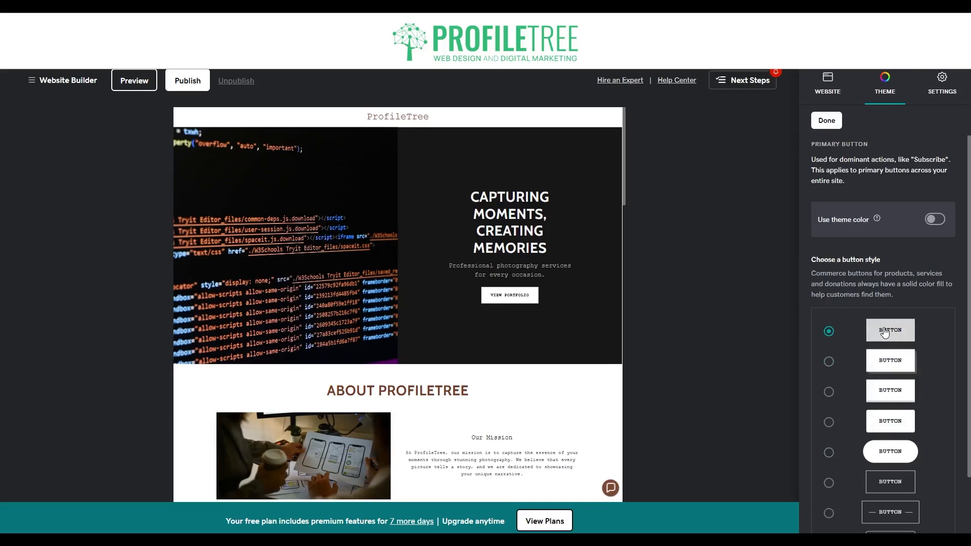
pyautogui.scroll(-1, 882, 332)
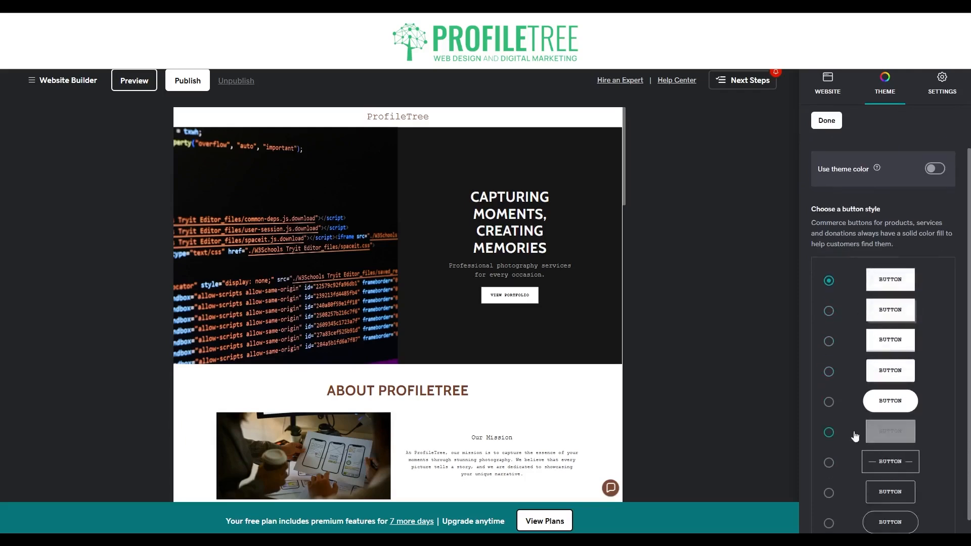
pyautogui.scroll(-1, 869, 420)
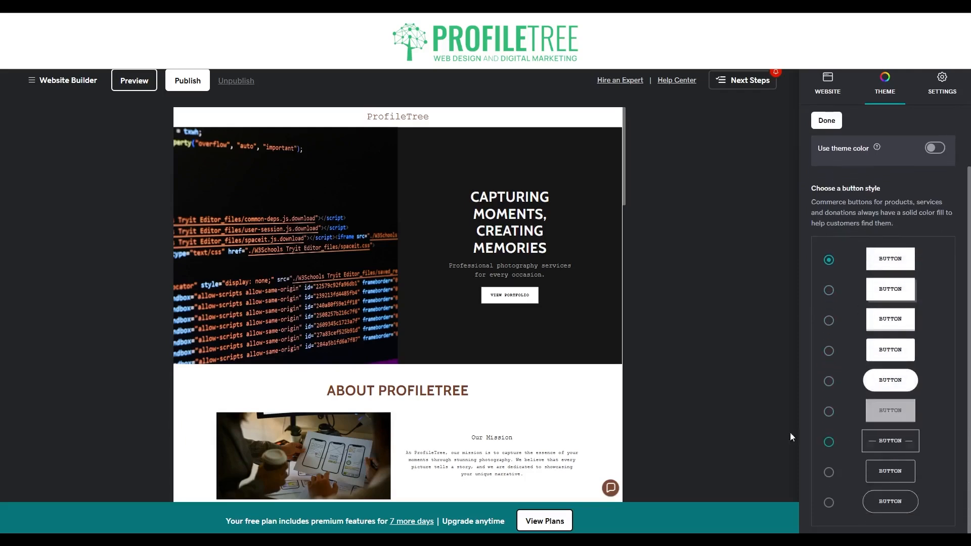
pyautogui.click(834, 383)
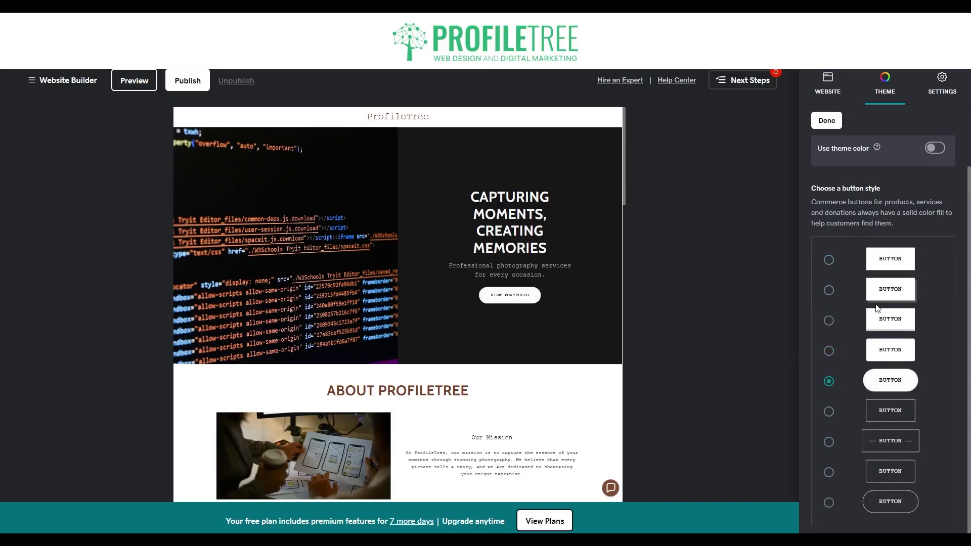
# Make the primary buttons use the theme color and finish editing the button style
pyautogui.scroll(2, 877, 309)
pyautogui.click(934, 219)
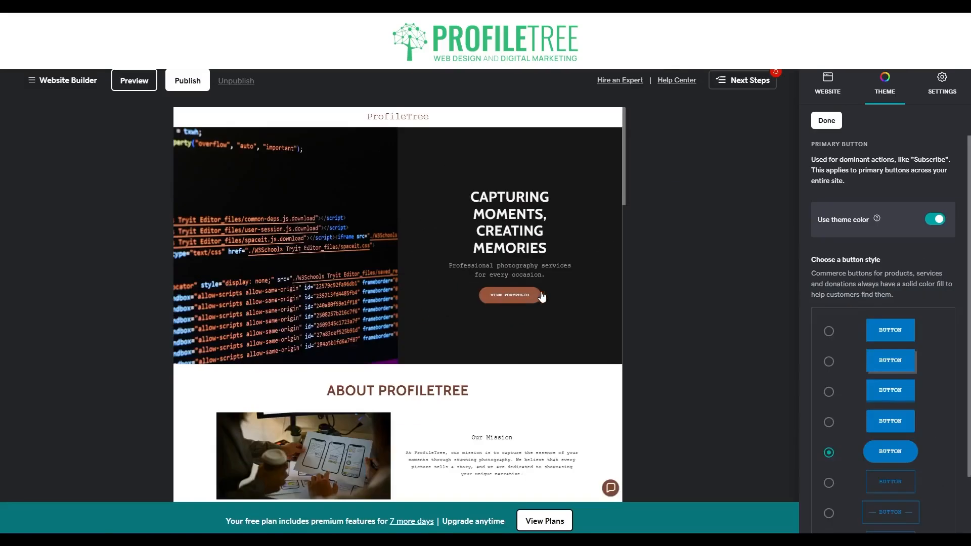
pyautogui.scroll(-2, 895, 364)
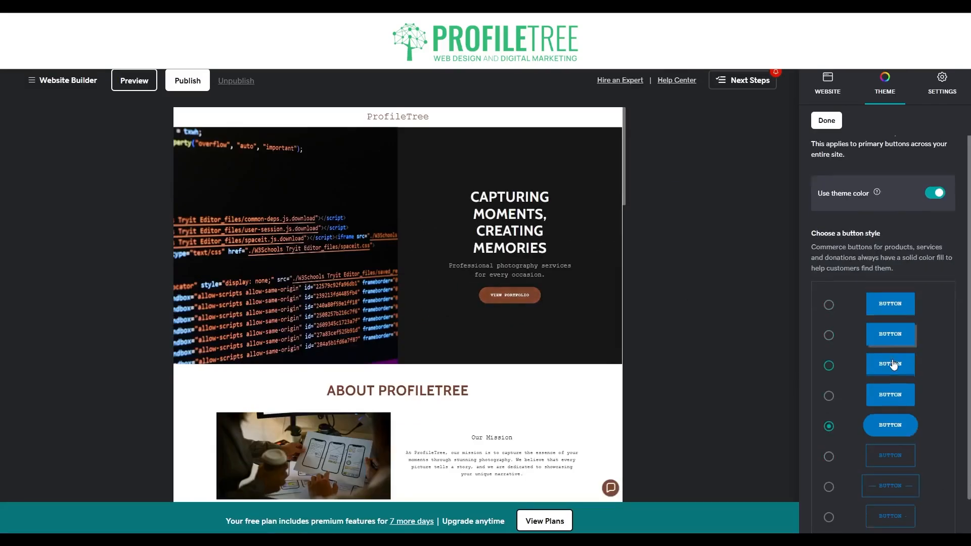
pyautogui.scroll(2, 875, 398)
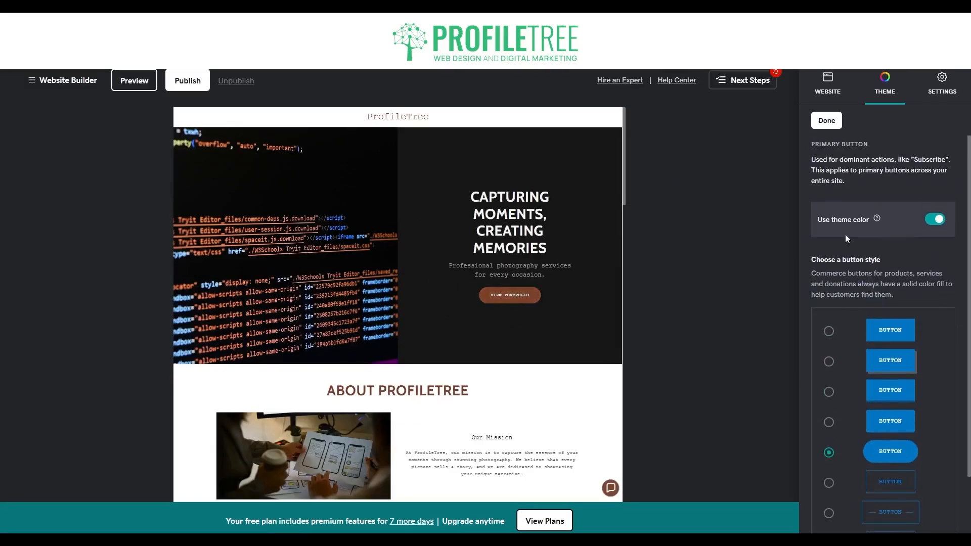
pyautogui.click(827, 122)
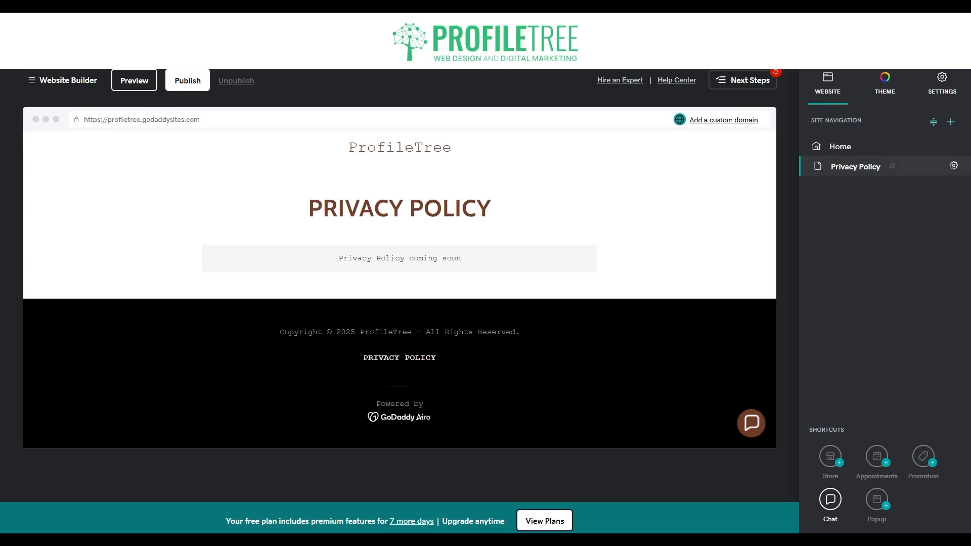
# Show the Privacy Policy page in the site navigation through its page settings
pyautogui.click(954, 165)
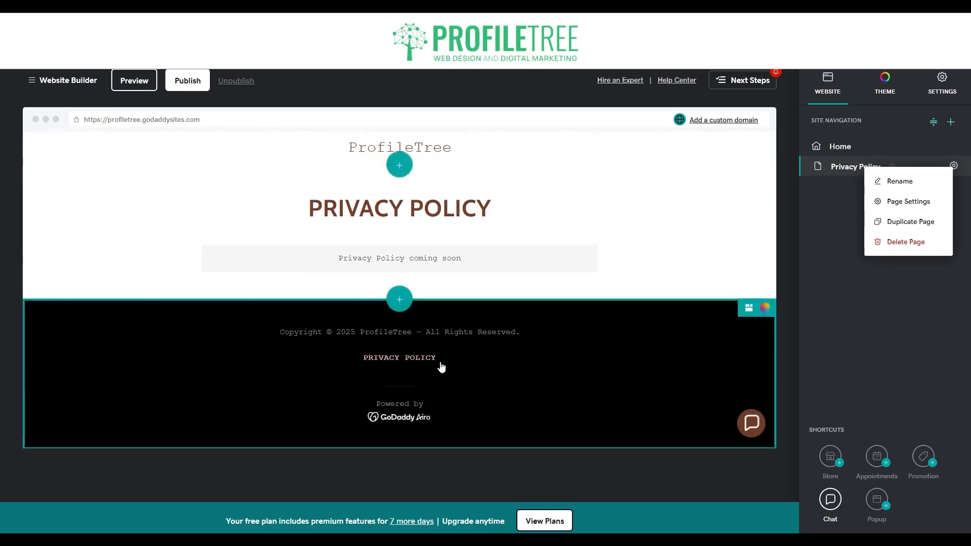
pyautogui.click(890, 201)
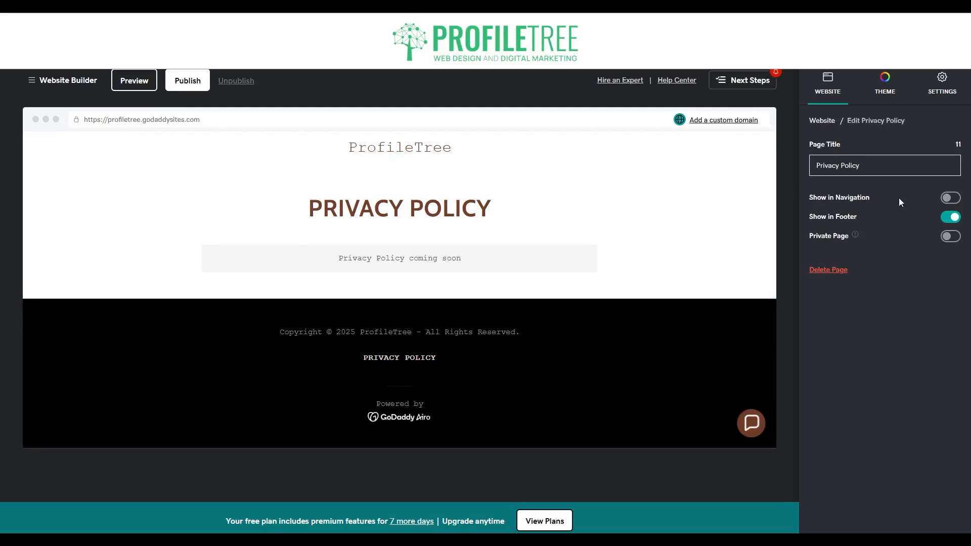
pyautogui.click(948, 199)
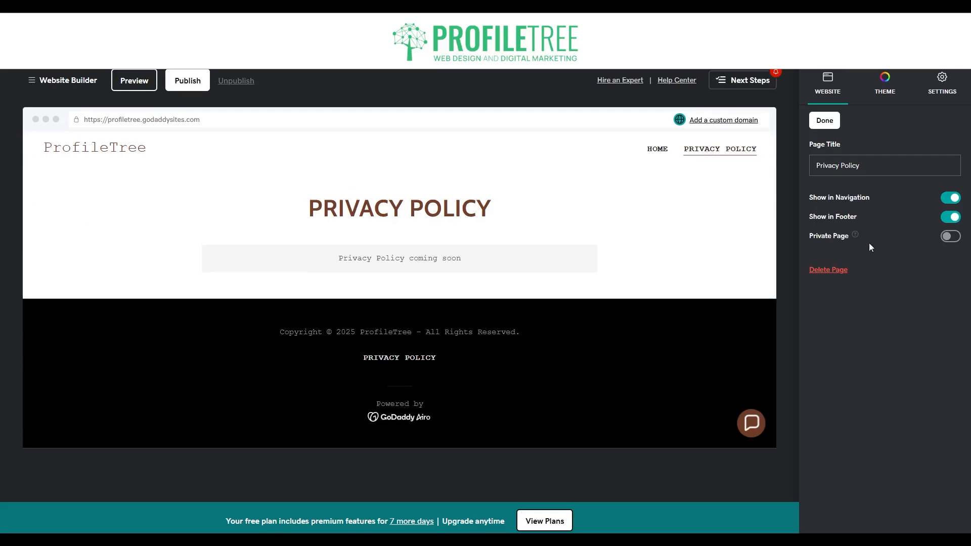
# Try making the Privacy Policy page private, read the explanation of private pages, and switch the option back off
pyautogui.click(950, 236)
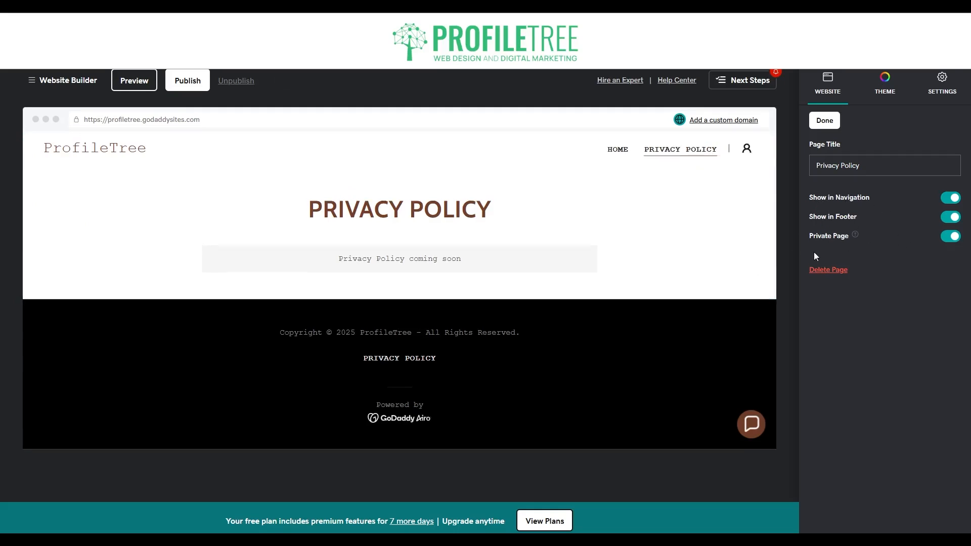
pyautogui.click(854, 235)
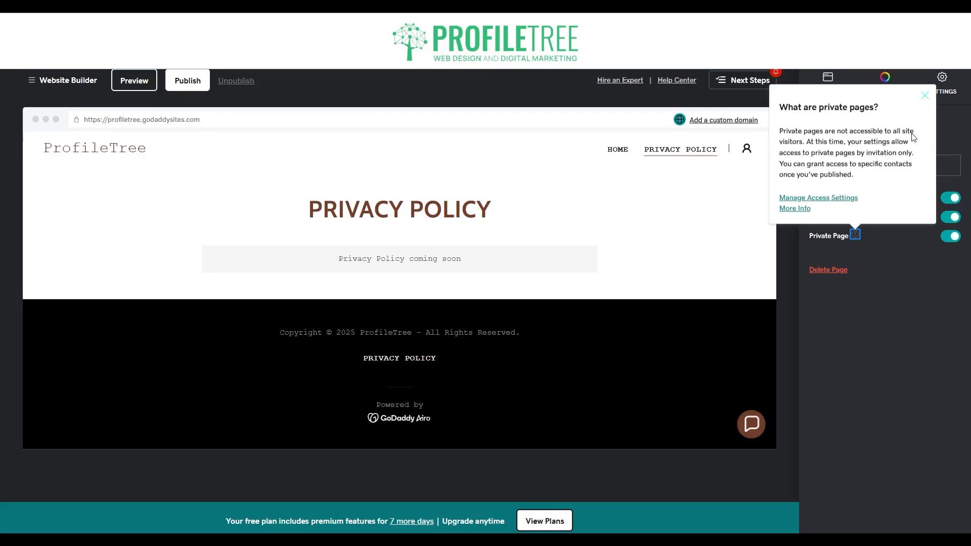
pyautogui.click(925, 96)
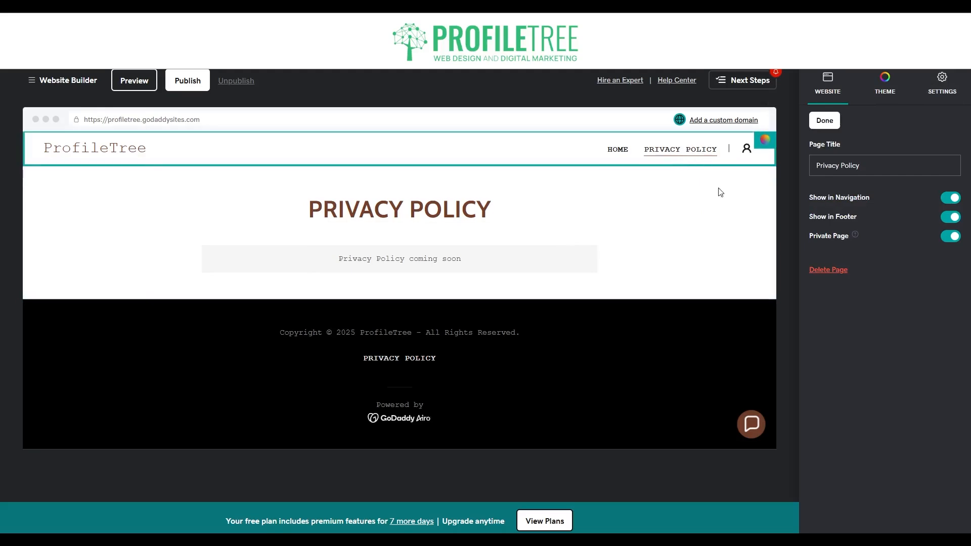
pyautogui.click(949, 237)
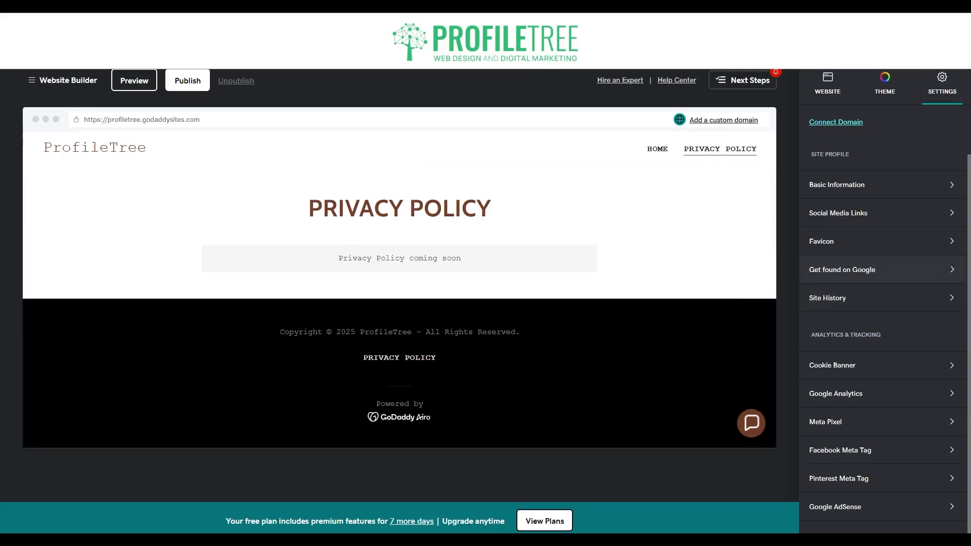
# Create a manual backup of the website in the site history and return to the main settings
pyautogui.click(860, 296)
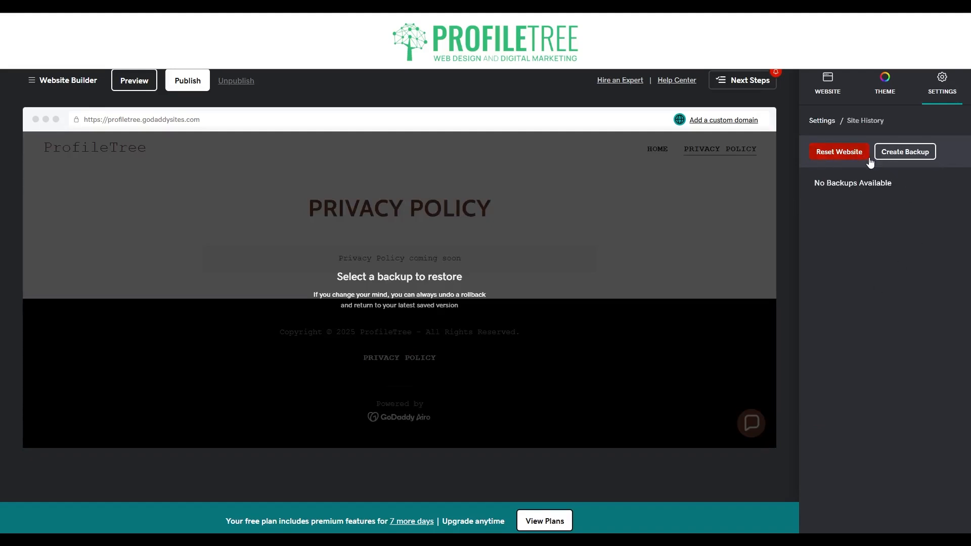
pyautogui.click(915, 158)
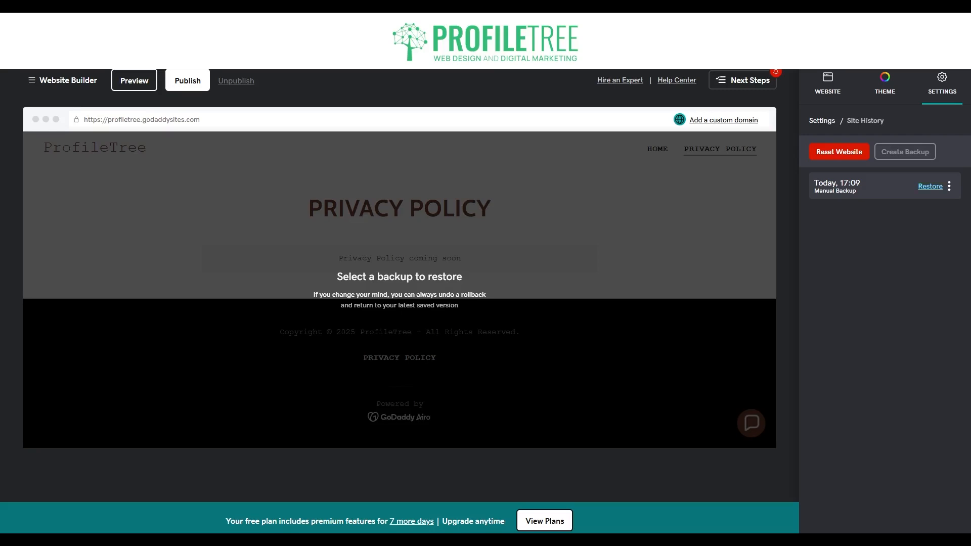
pyautogui.click(822, 120)
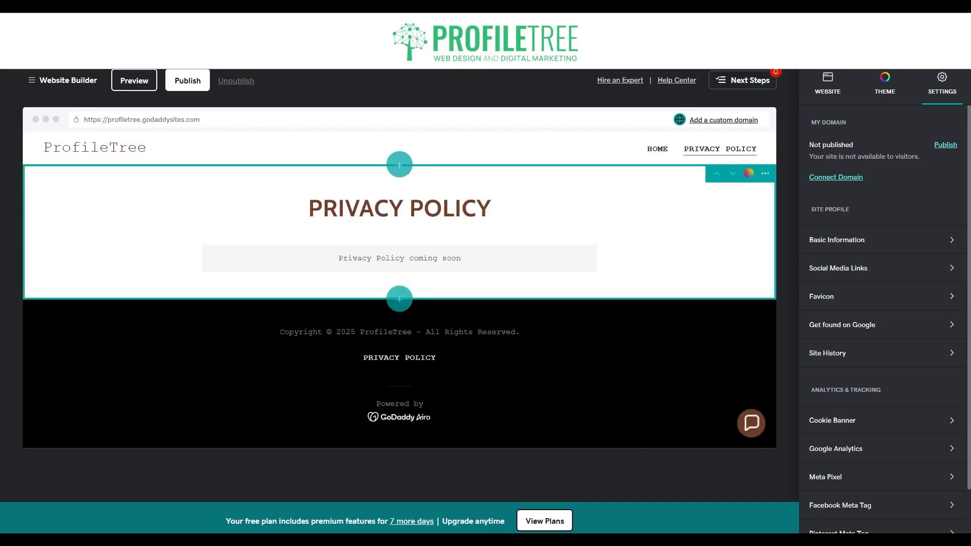